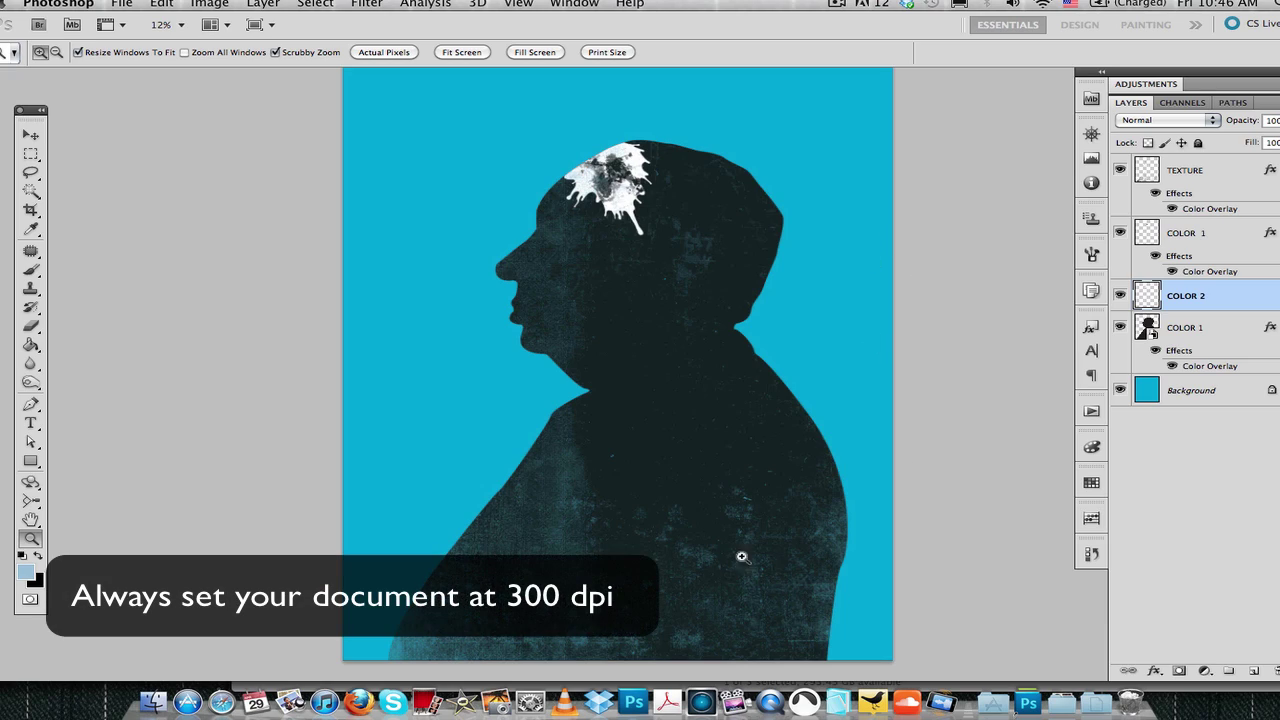
- Zoom and pan across the silhouette to inspect the grunge texture up close
drag(723, 586, 817, 491)
key(v)
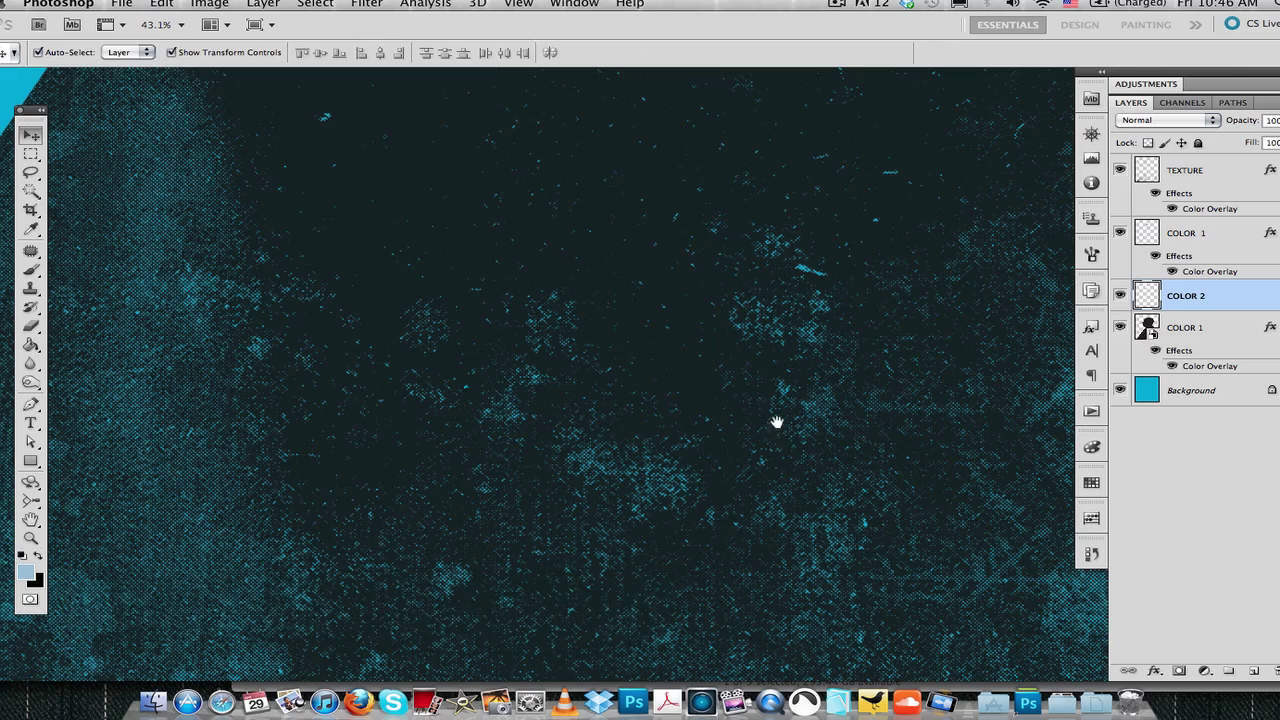
mouse_move(768, 410)
mouse_down()
mouse_move(660, 466)
mouse_move(683, 531)
mouse_move(660, 440)
mouse_move(692, 531)
mouse_up()
mouse_move(660, 305)
mouse_down()
mouse_move(663, 434)
mouse_move(571, 451)
mouse_move(536, 425)
mouse_move(480, 591)
mouse_move(757, 174)
mouse_move(757, 143)
mouse_move(637, 130)
mouse_move(589, 107)
mouse_up()
key(z)
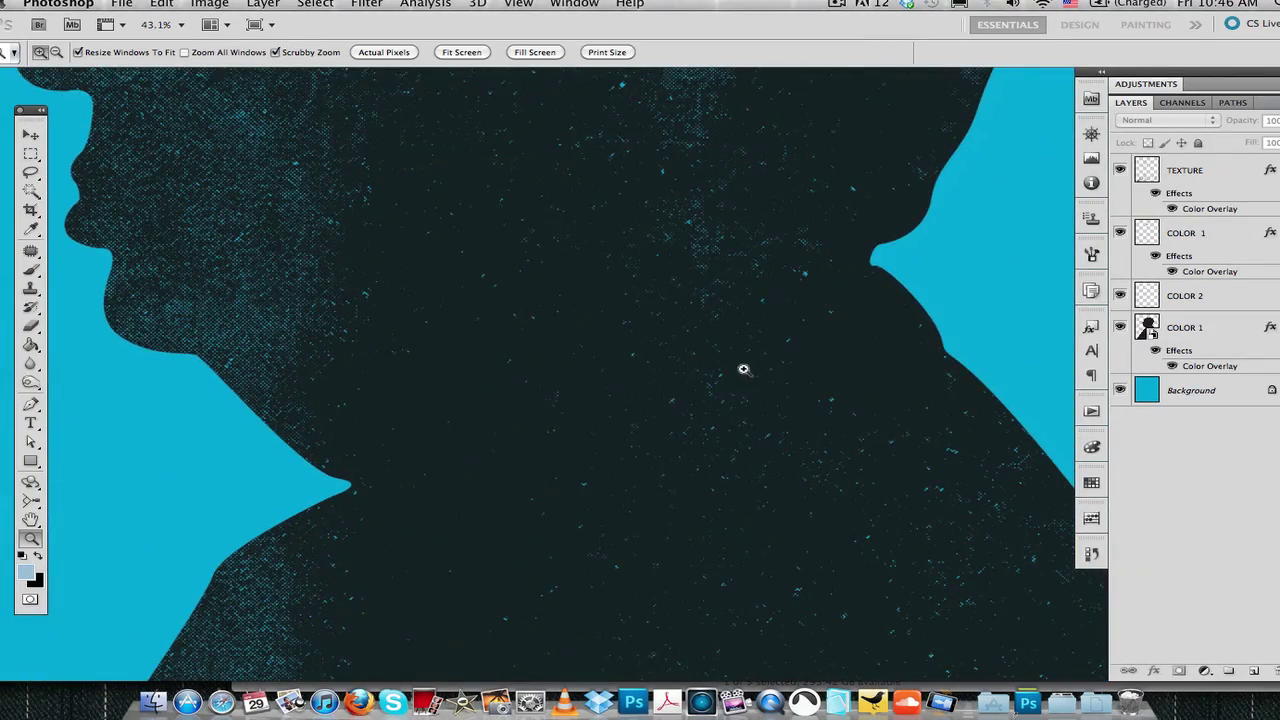
drag(743, 366, 654, 469)
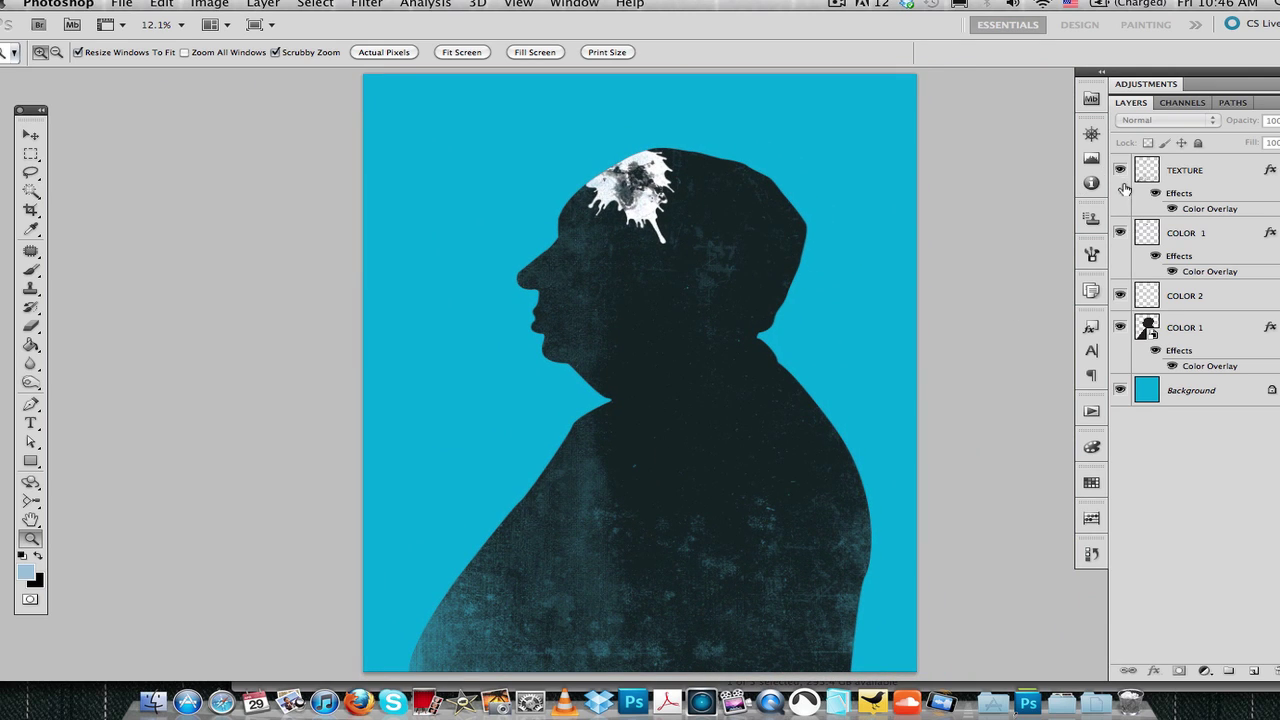
- Hide the TEXTURE, upper COLOR 1 and COLOR 2 splatter layers
click(1120, 171)
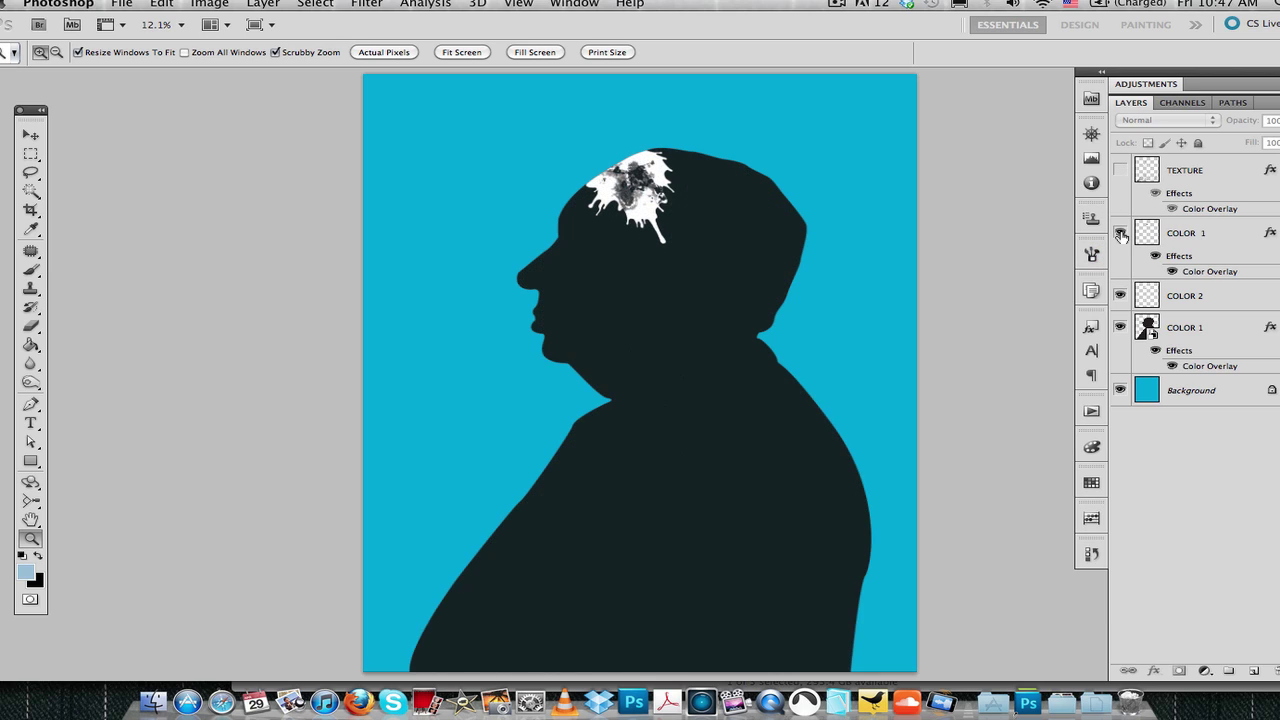
click(1121, 234)
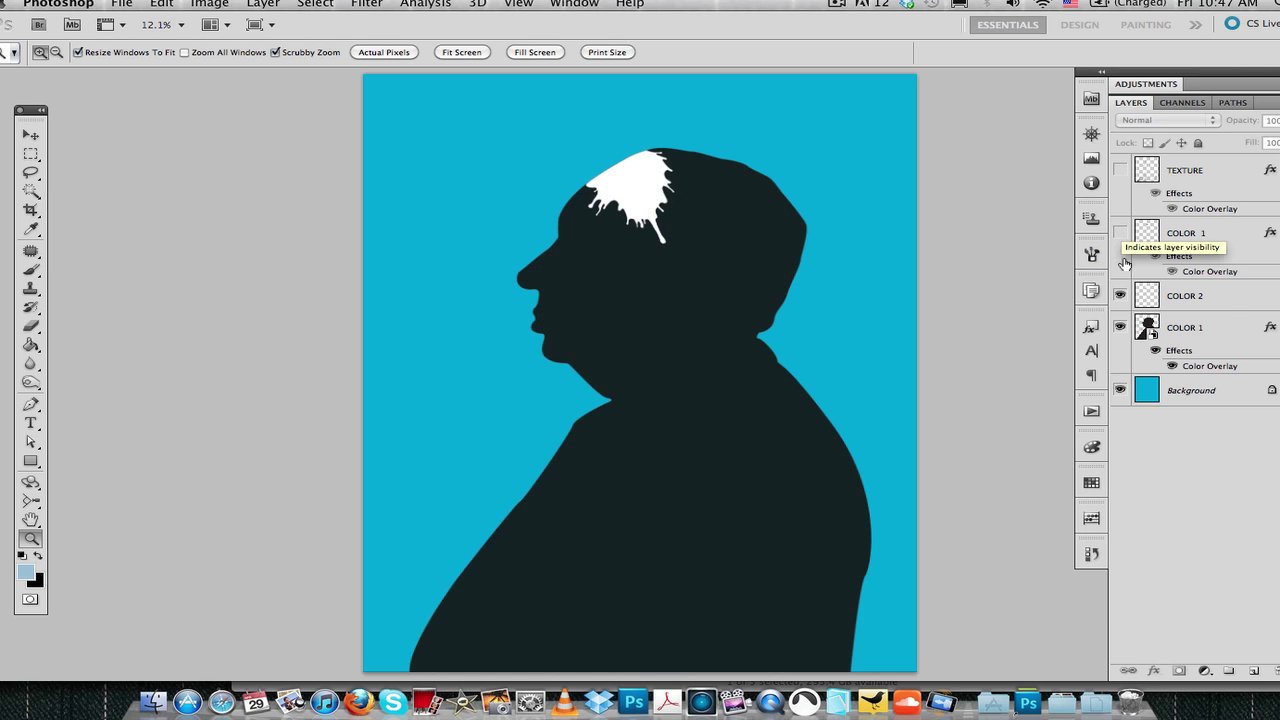
click(1121, 296)
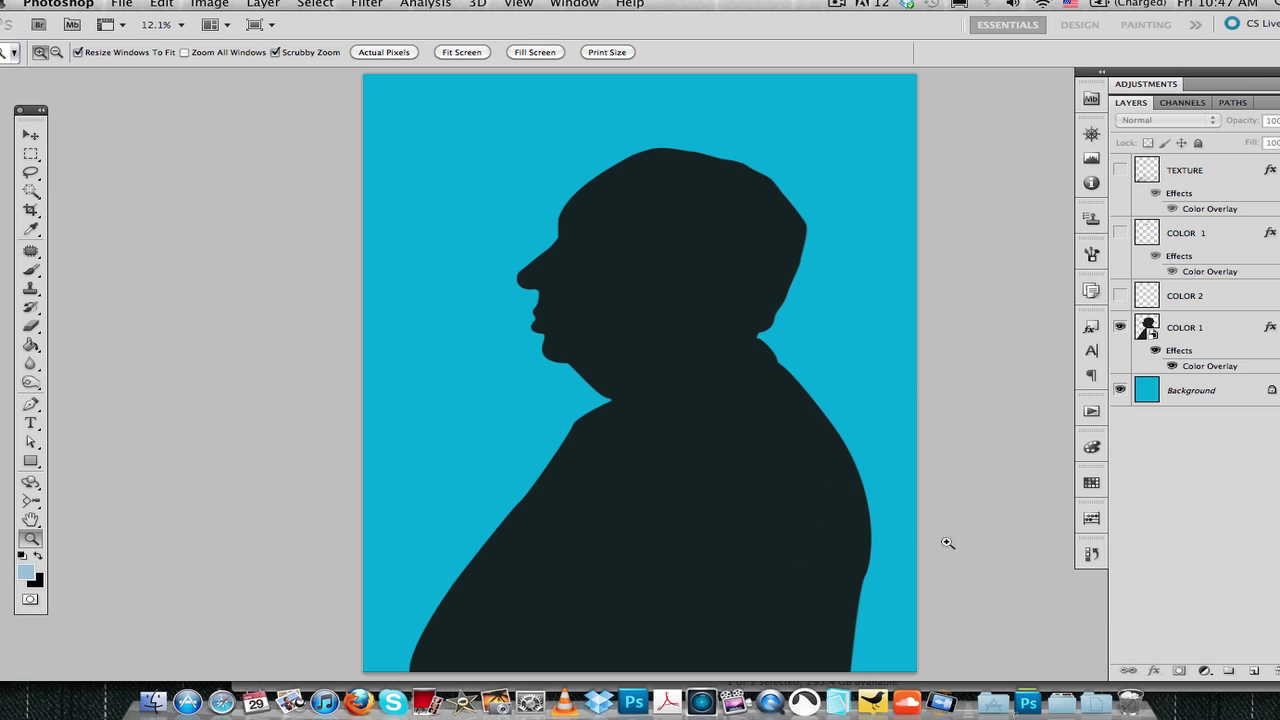
- In Firefox, browse the CG Textures Plaster White Dirty grid and open PlasterWhiteDirty0035
click(357, 692)
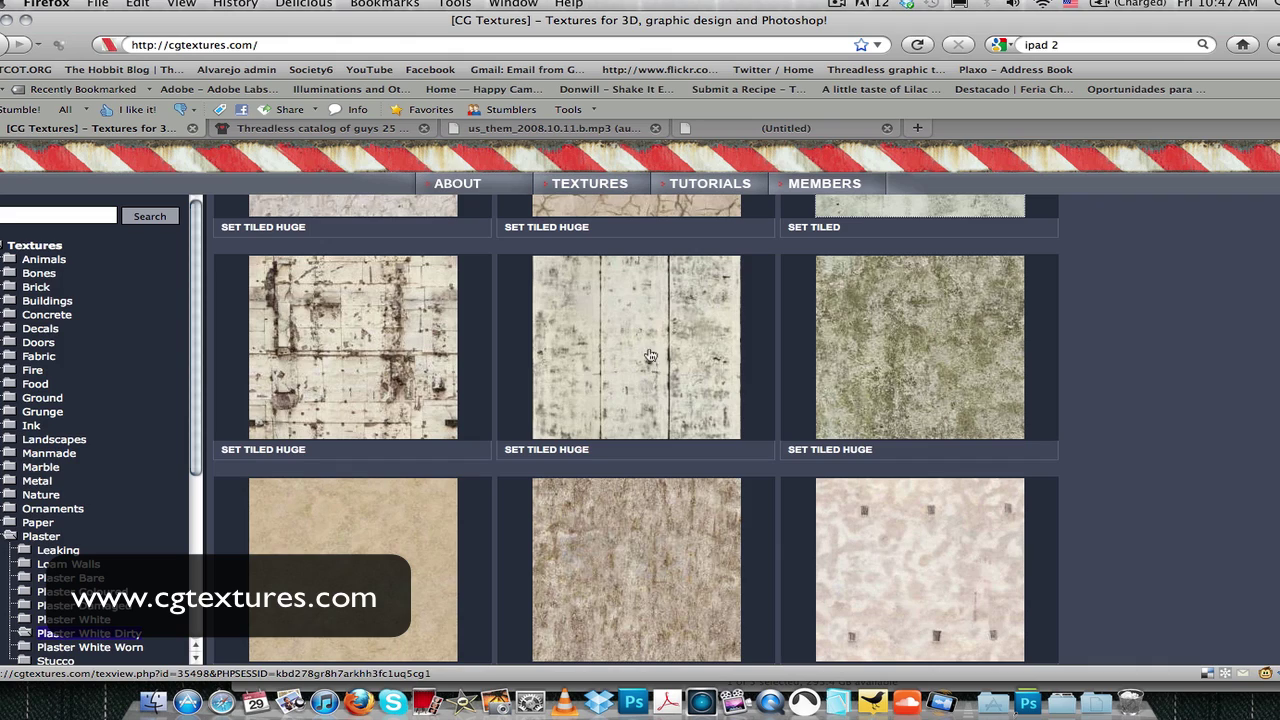
scroll(650, 353, down, 5)
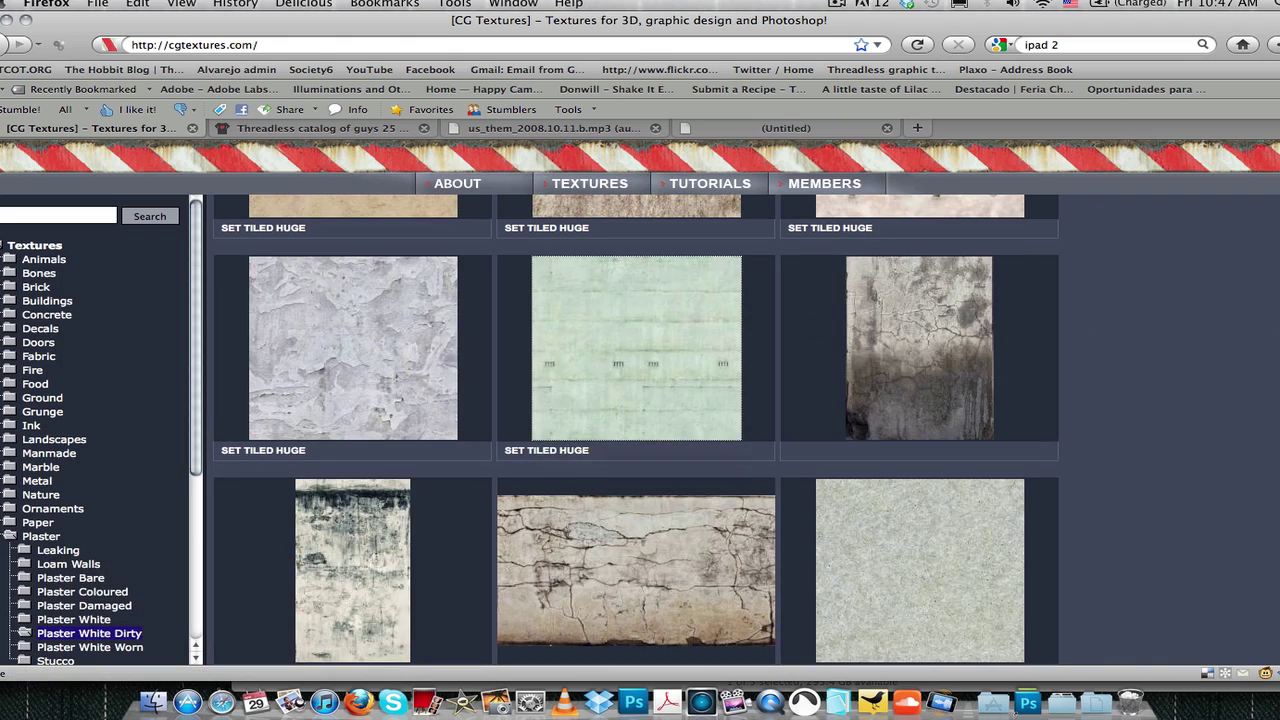
scroll(636, 430, up, 3)
scroll(636, 430, up, 3)
scroll(636, 430, up, 2)
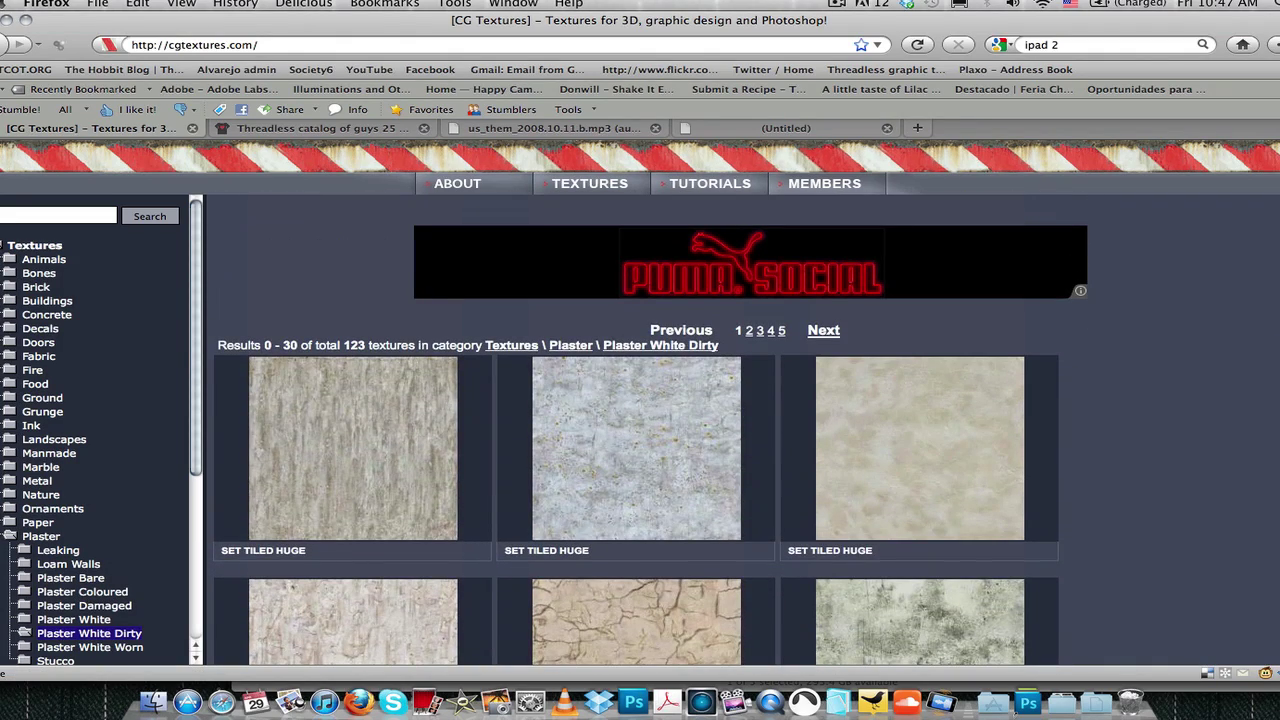
scroll(636, 430, down, 5)
scroll(636, 430, down, 3)
scroll(636, 430, down, 3)
scroll(636, 430, up, 10)
scroll(636, 430, down, 2)
scroll(636, 430, up, 1)
scroll(636, 430, down, 3)
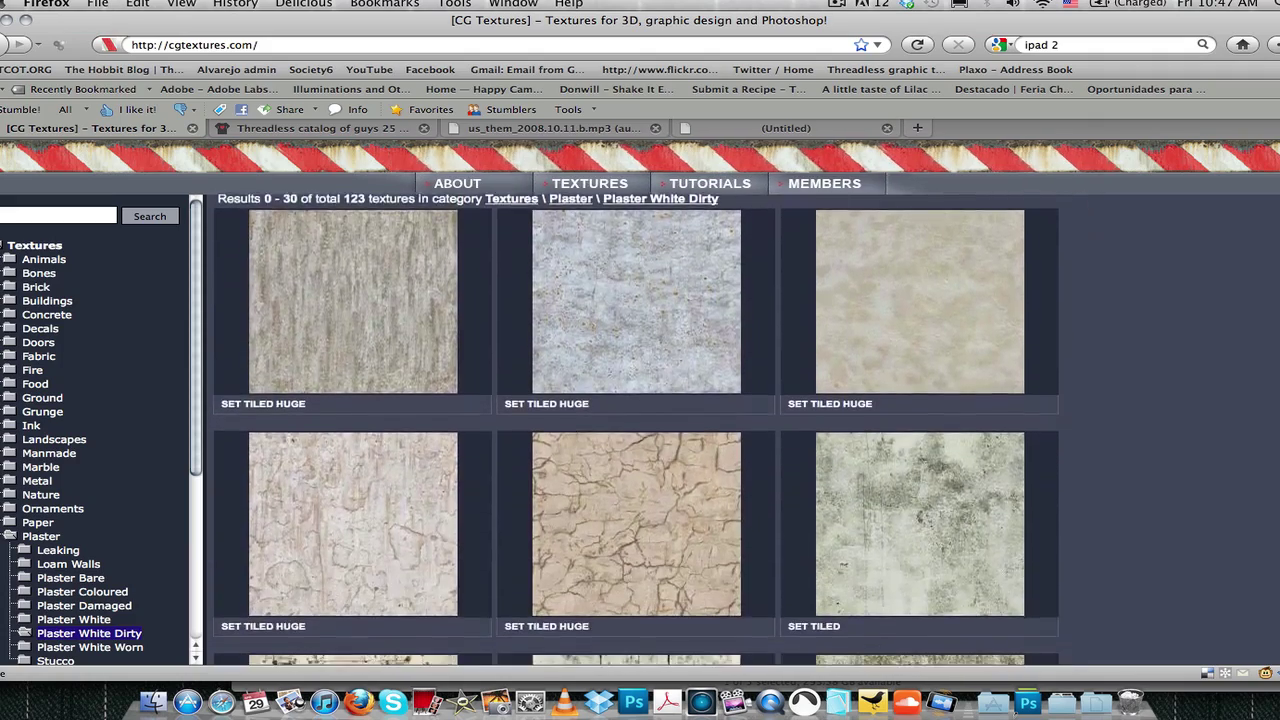
scroll(636, 430, down, 1)
scroll(636, 430, down, 1)
scroll(636, 430, down, 2)
scroll(636, 430, up, 3)
scroll(636, 430, up, 2)
scroll(636, 430, down, 2)
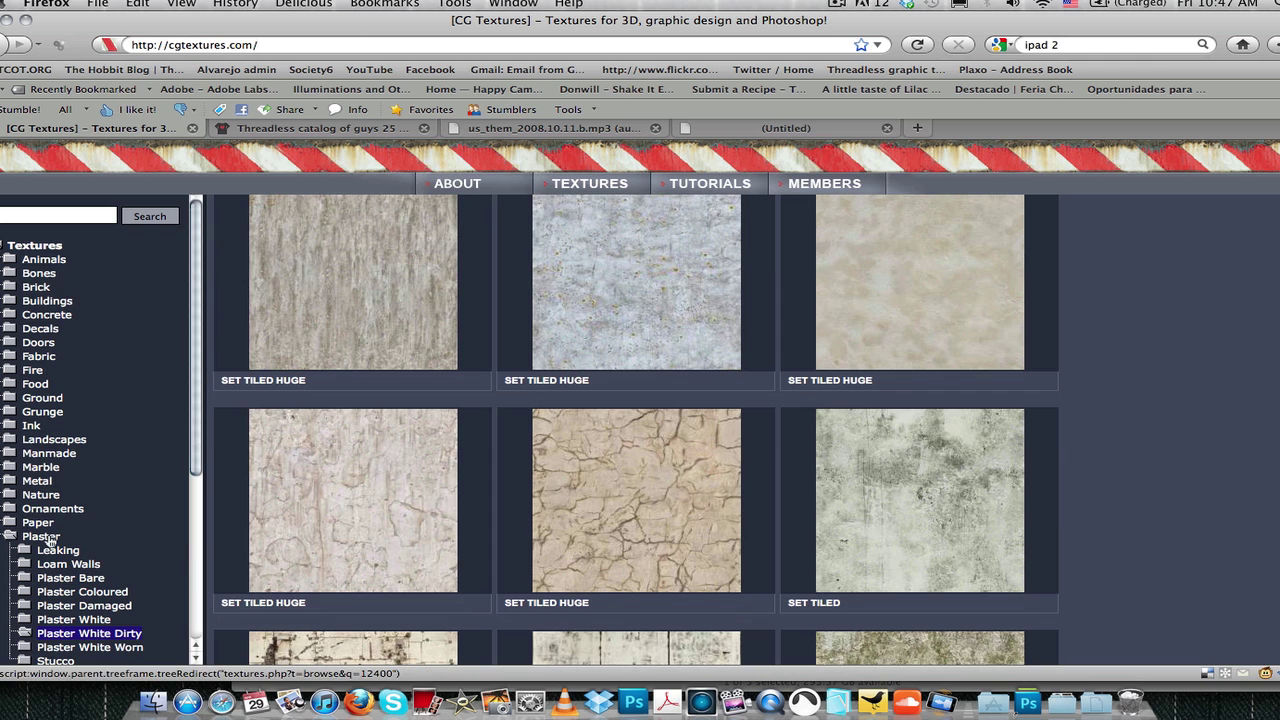
click(872, 488)
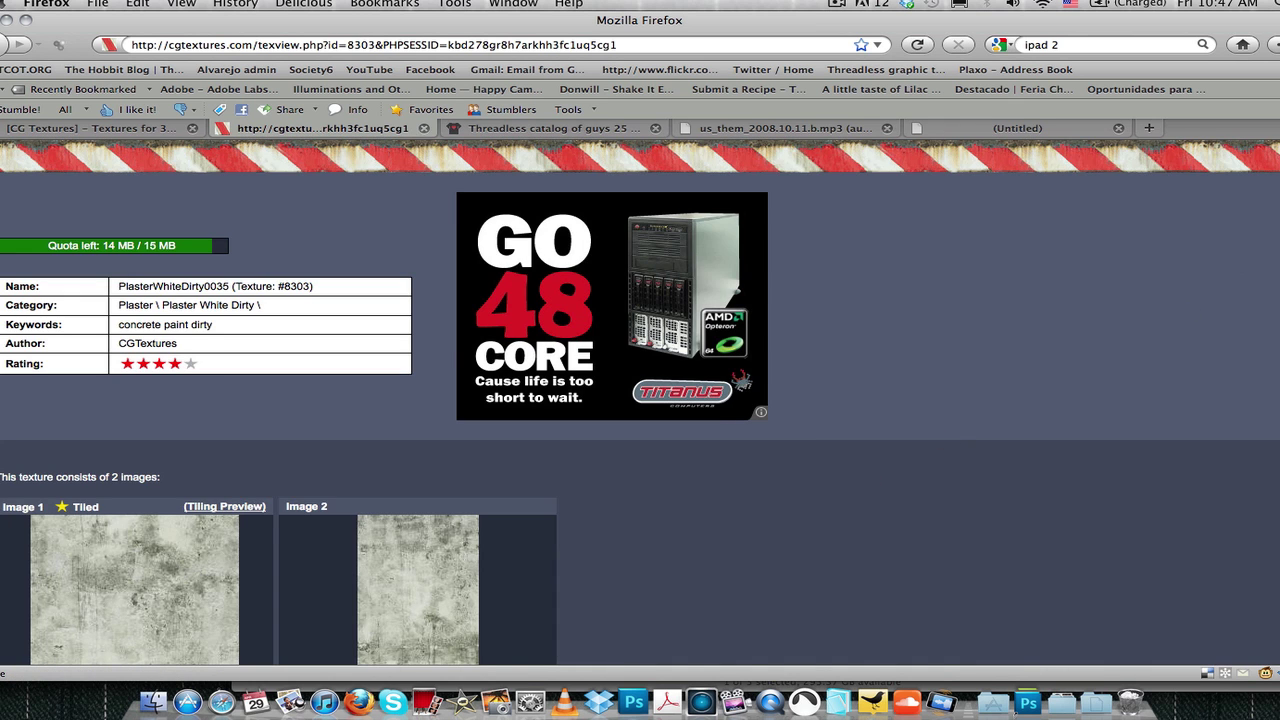
scroll(785, 448, down, 5)
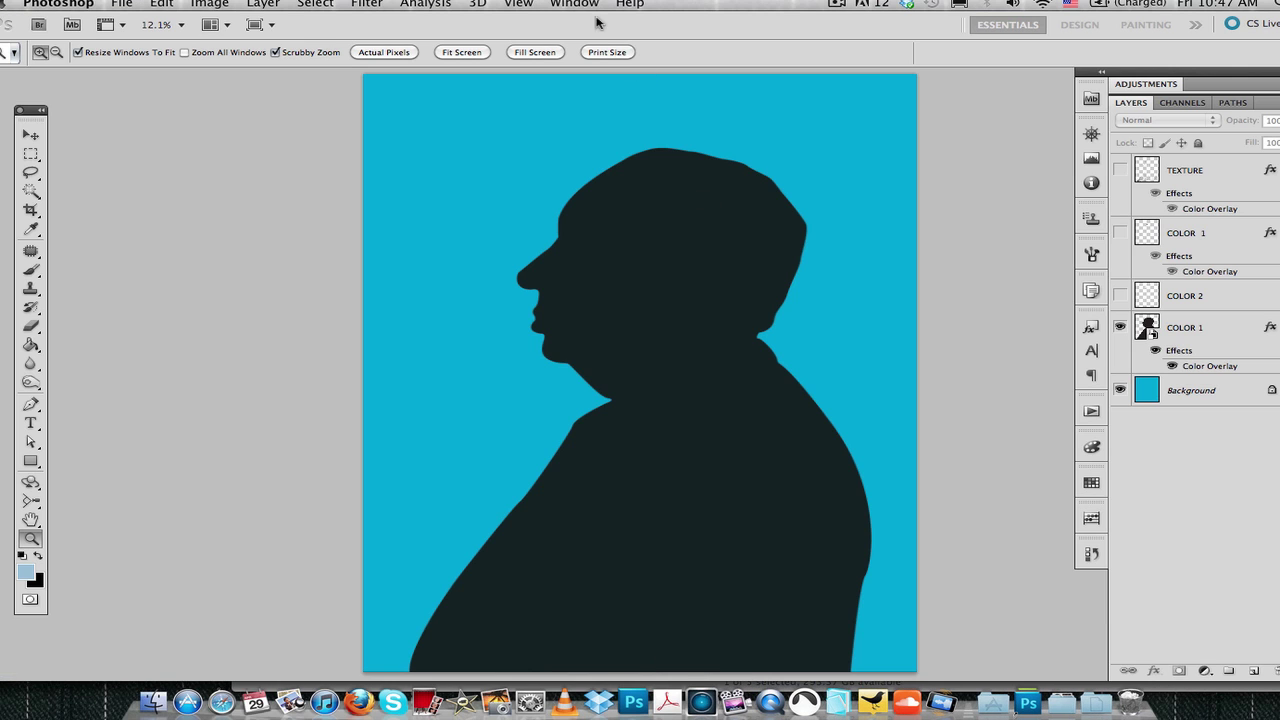
- Select all of the plaster texture document and copy it
click(575, 4)
click(601, 564)
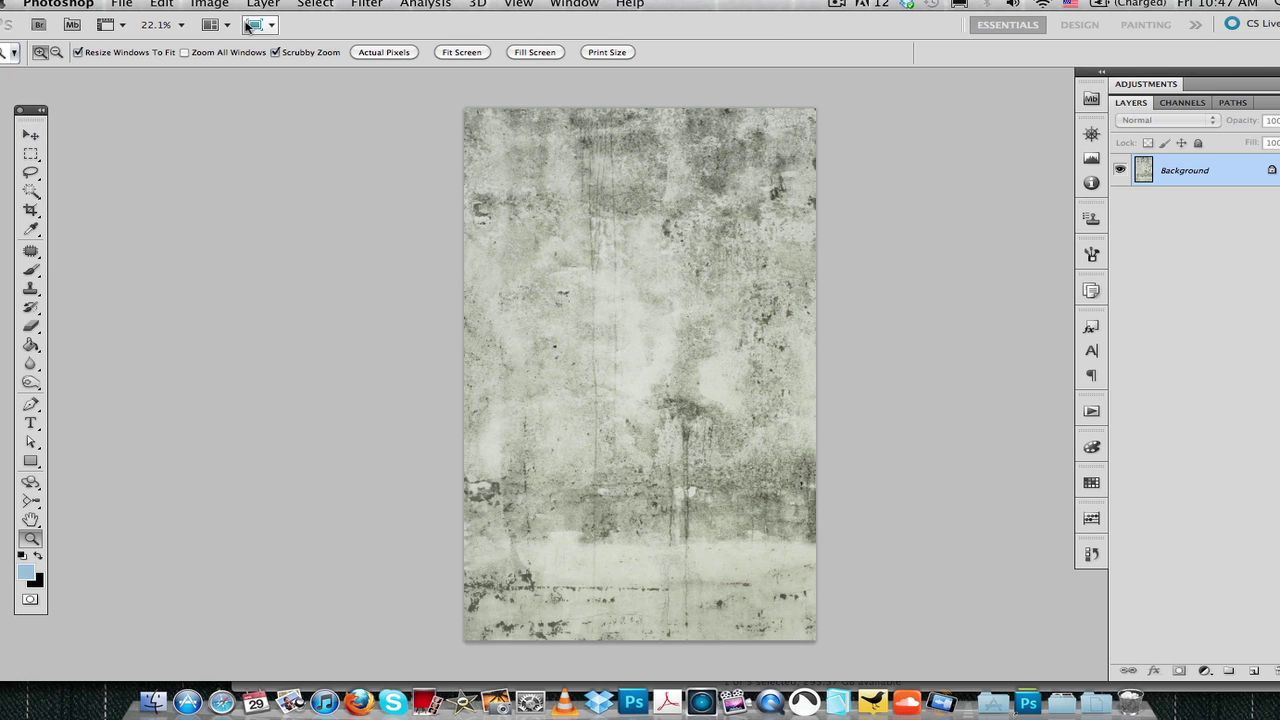
click(322, 5)
click(335, 24)
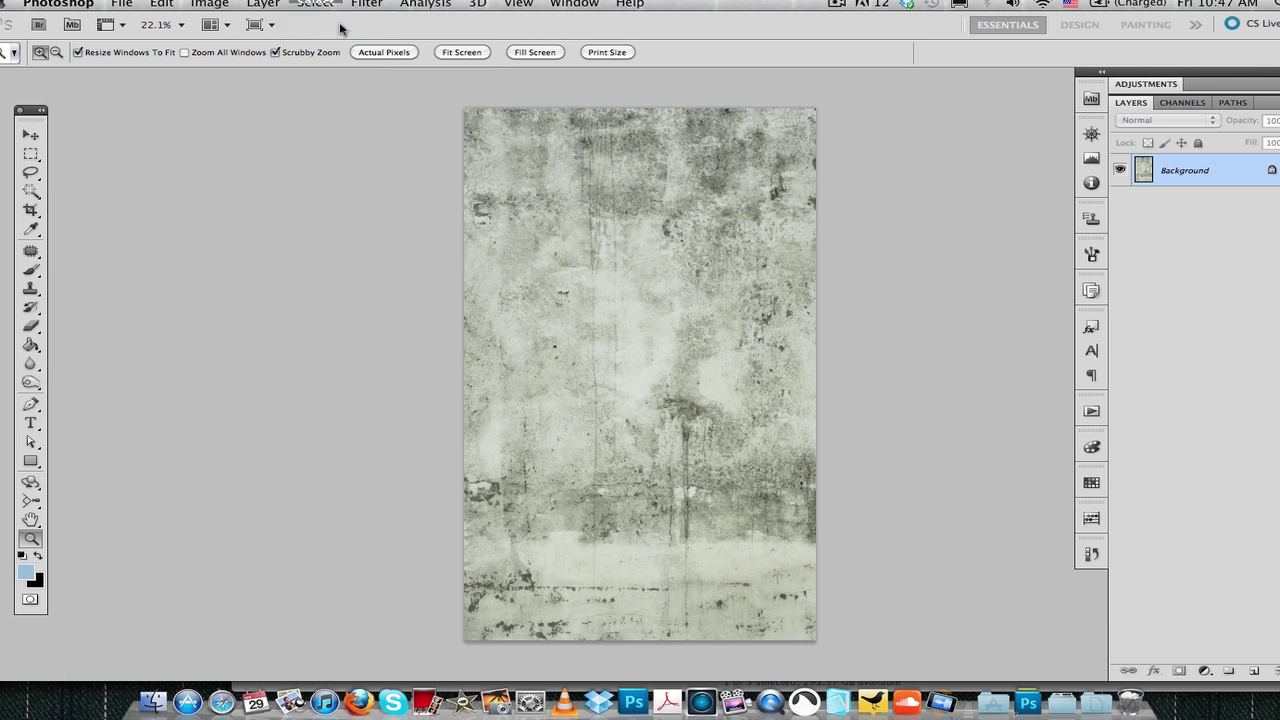
click(162, 4)
click(177, 130)
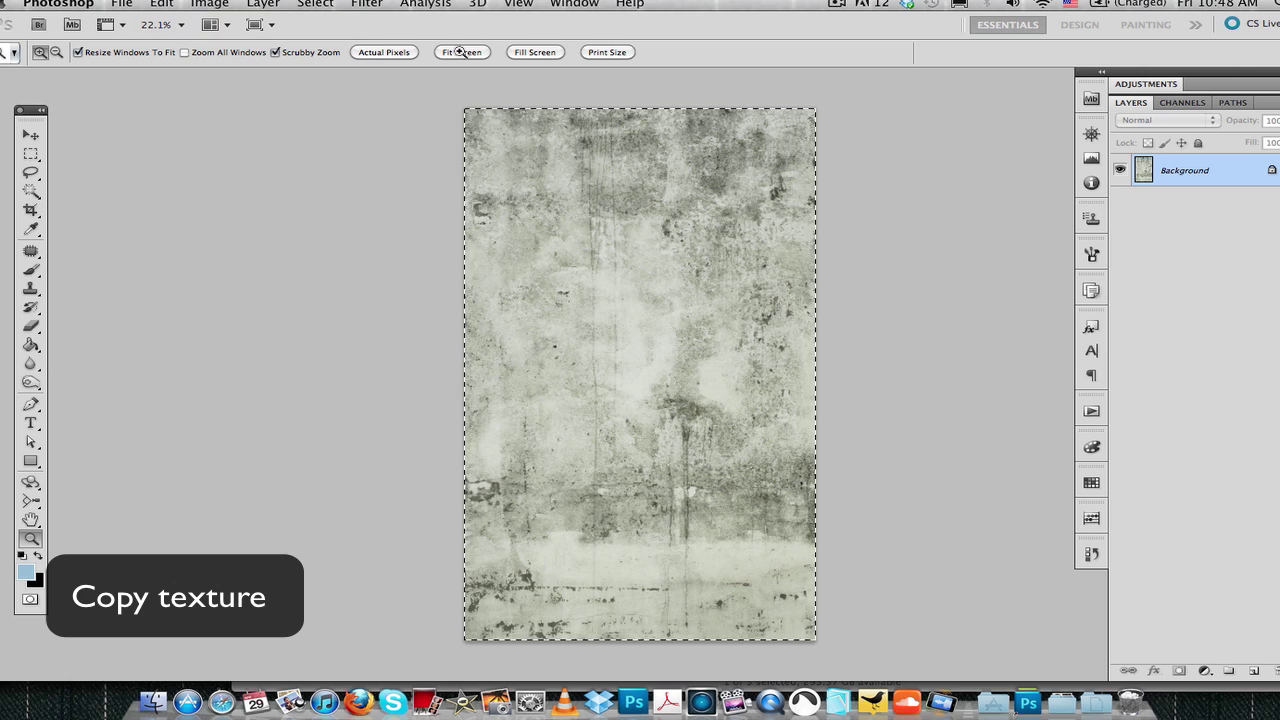
- Return to birds.psd with the silhouette COLOR 1 layer selected
click(574, 4)
click(575, 580)
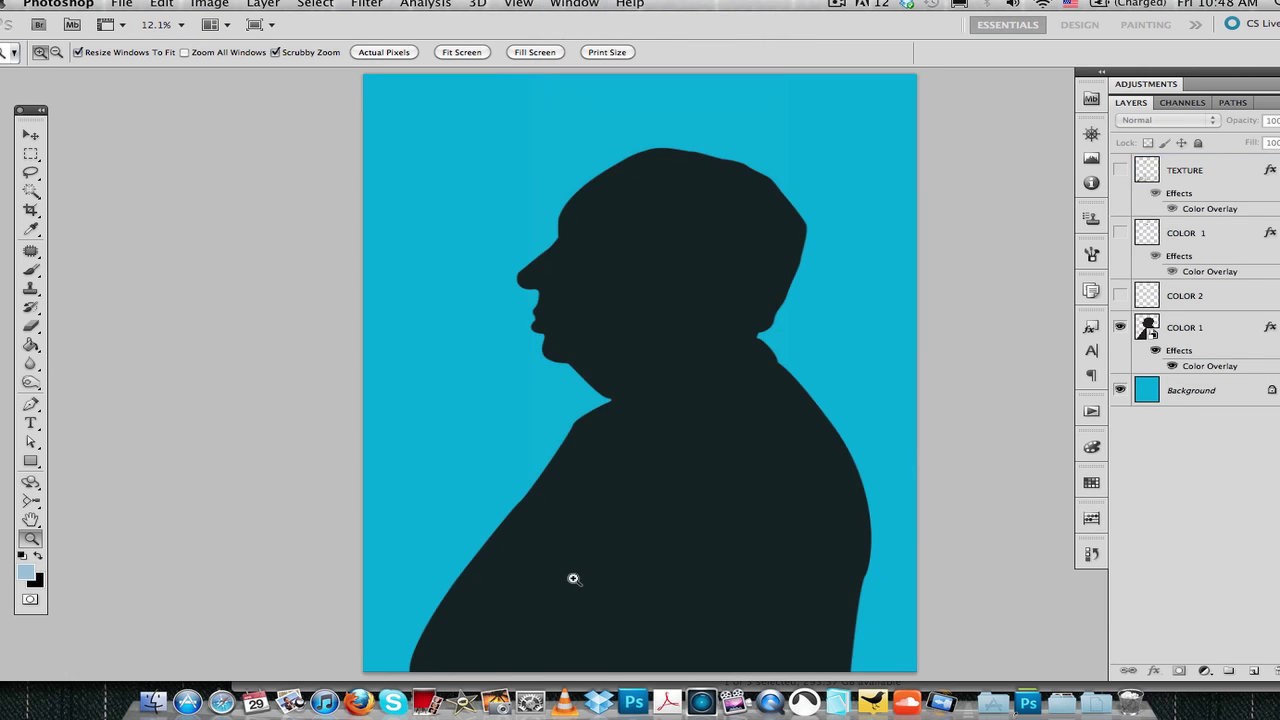
click(1204, 331)
- Paste the plaster texture as a new layer and scale it to cover most of the canvas
key(super+v)
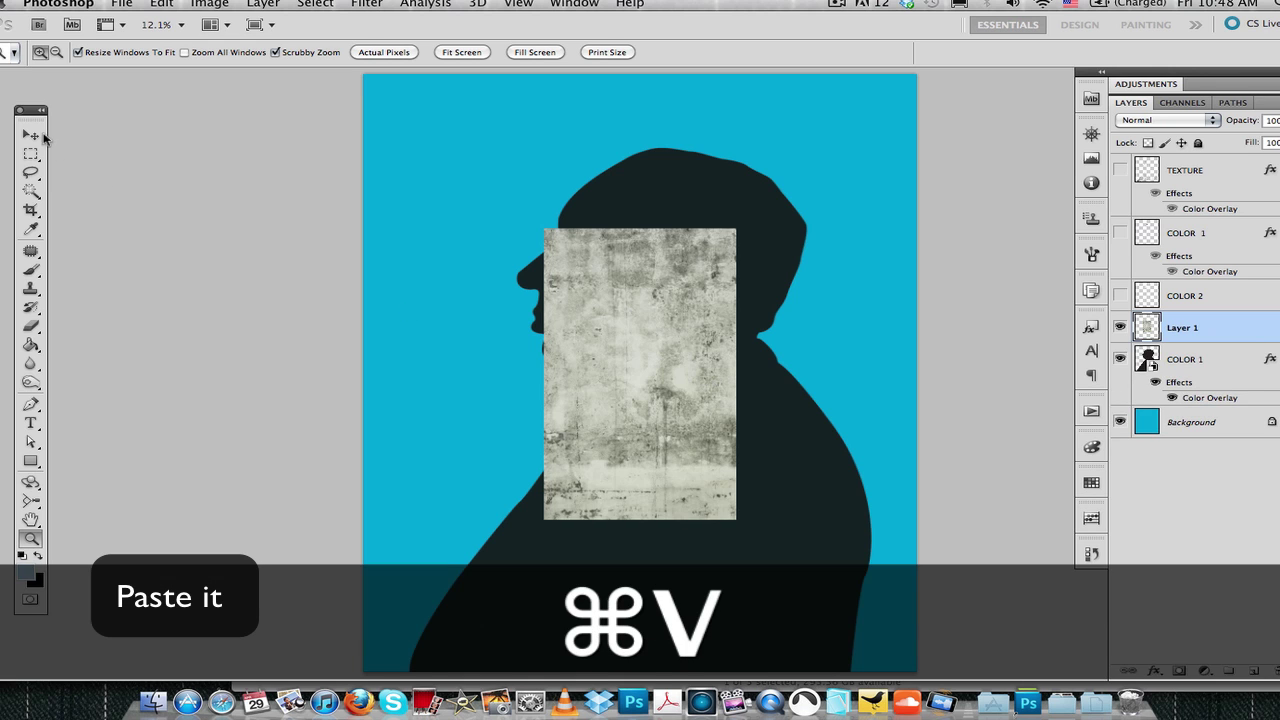
click(40, 135)
mouse_move(737, 228)
mouse_down()
mouse_move(890, 114)
mouse_move(822, 200)
mouse_up()
mouse_move(834, 434)
mouse_down()
mouse_move(759, 245)
mouse_move(715, 327)
mouse_move(786, 353)
mouse_up()
drag(372, 353, 298, 353)
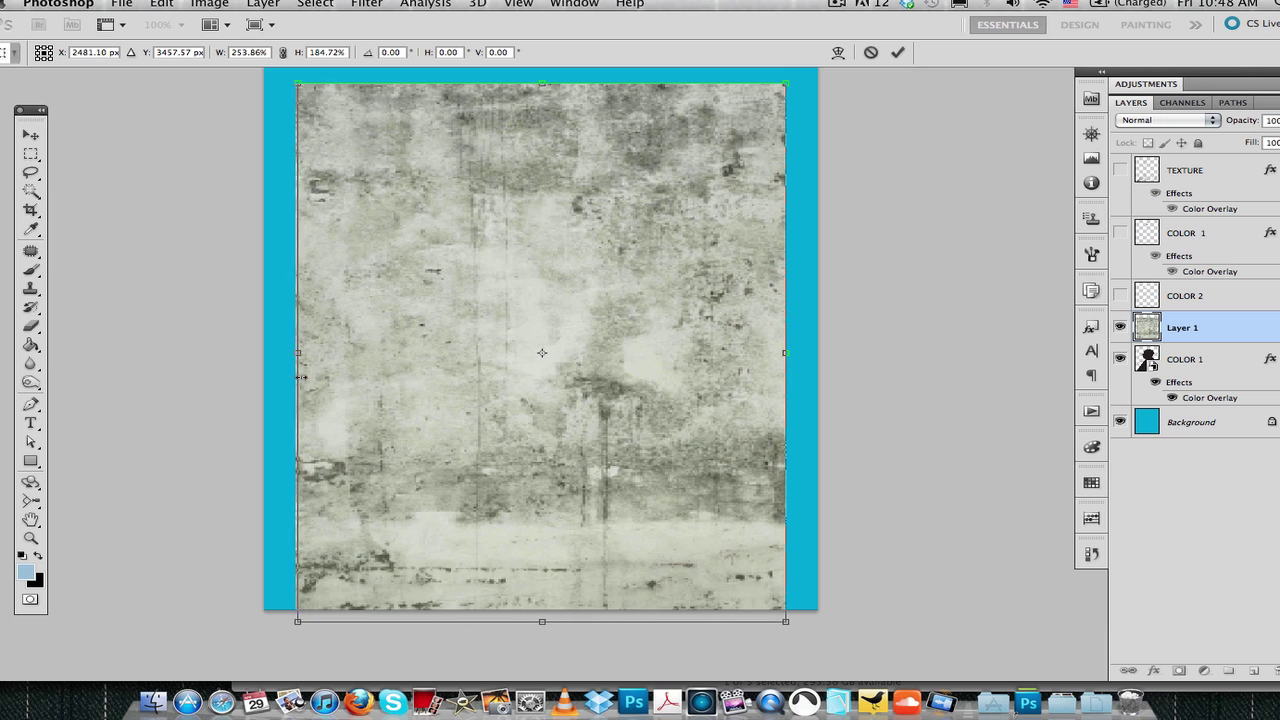
mouse_move(661, 229)
mouse_down()
mouse_move(643, 319)
mouse_move(663, 234)
mouse_up()
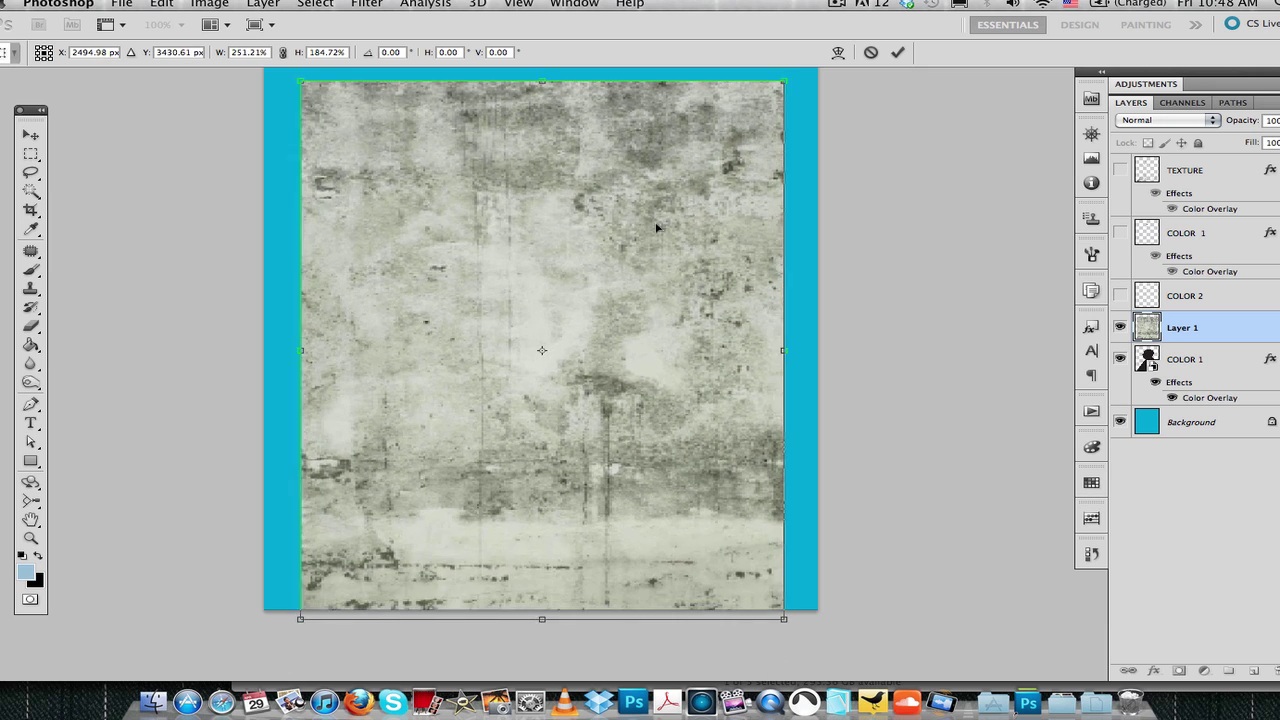
key(Return)
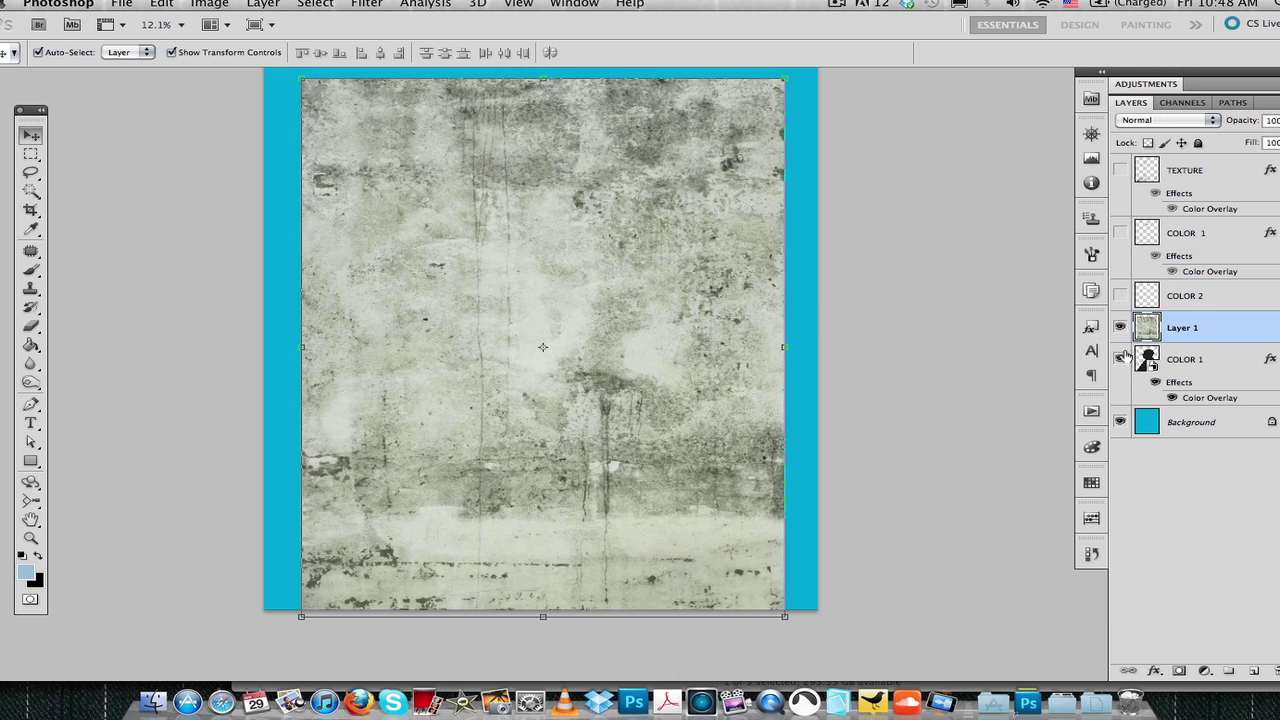
- Trim the plaster texture to the silhouette by deleting everything outside COLOR 1's shape
key(super)
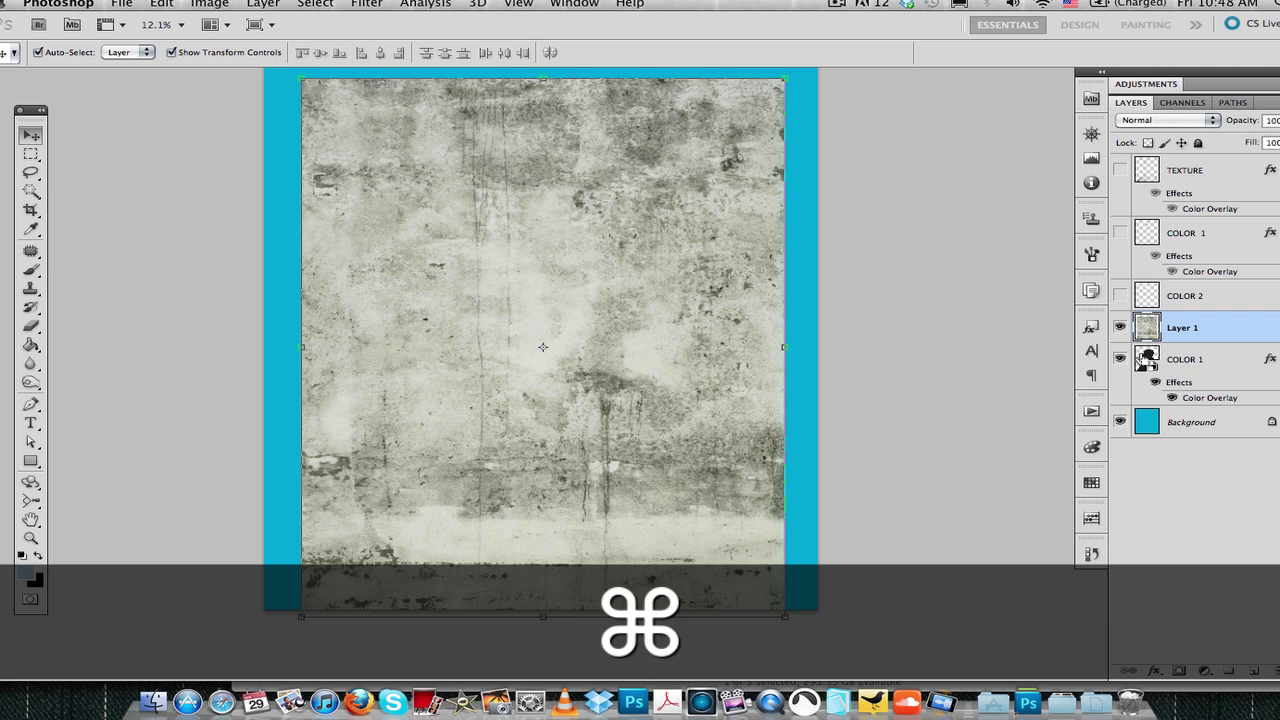
super+click(1146, 360)
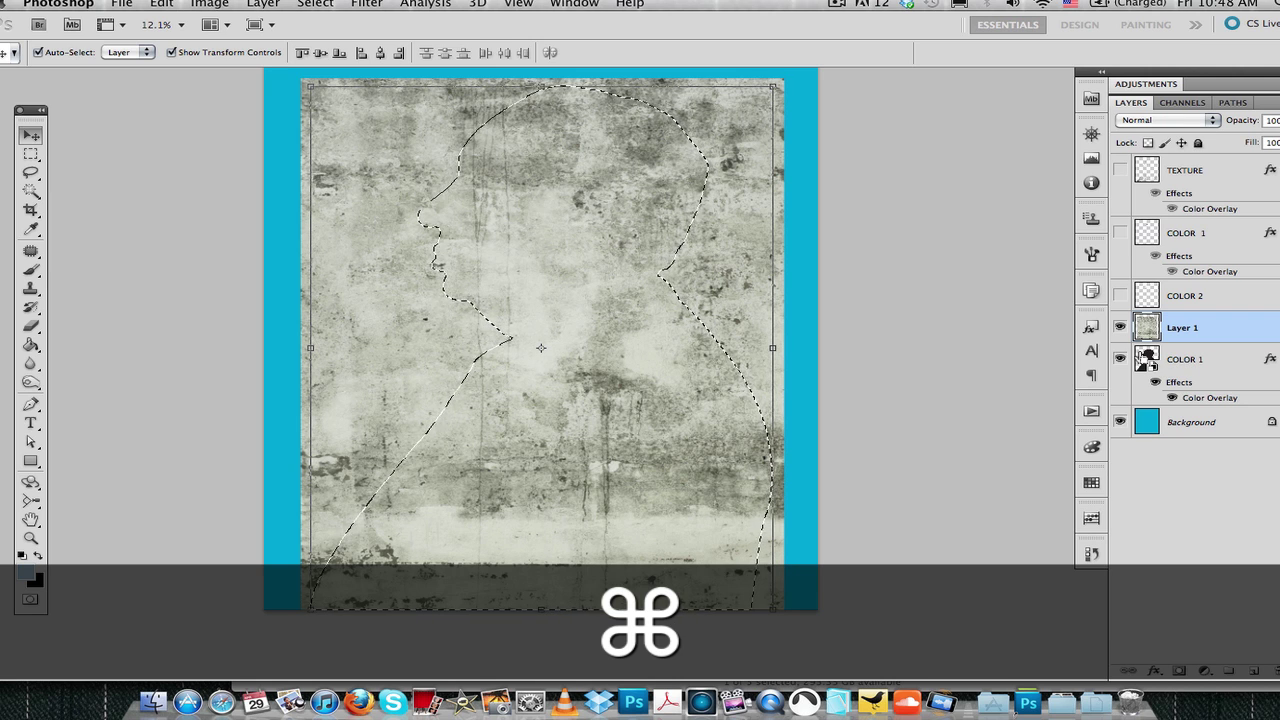
key(super+shift+i)
key(Delete)
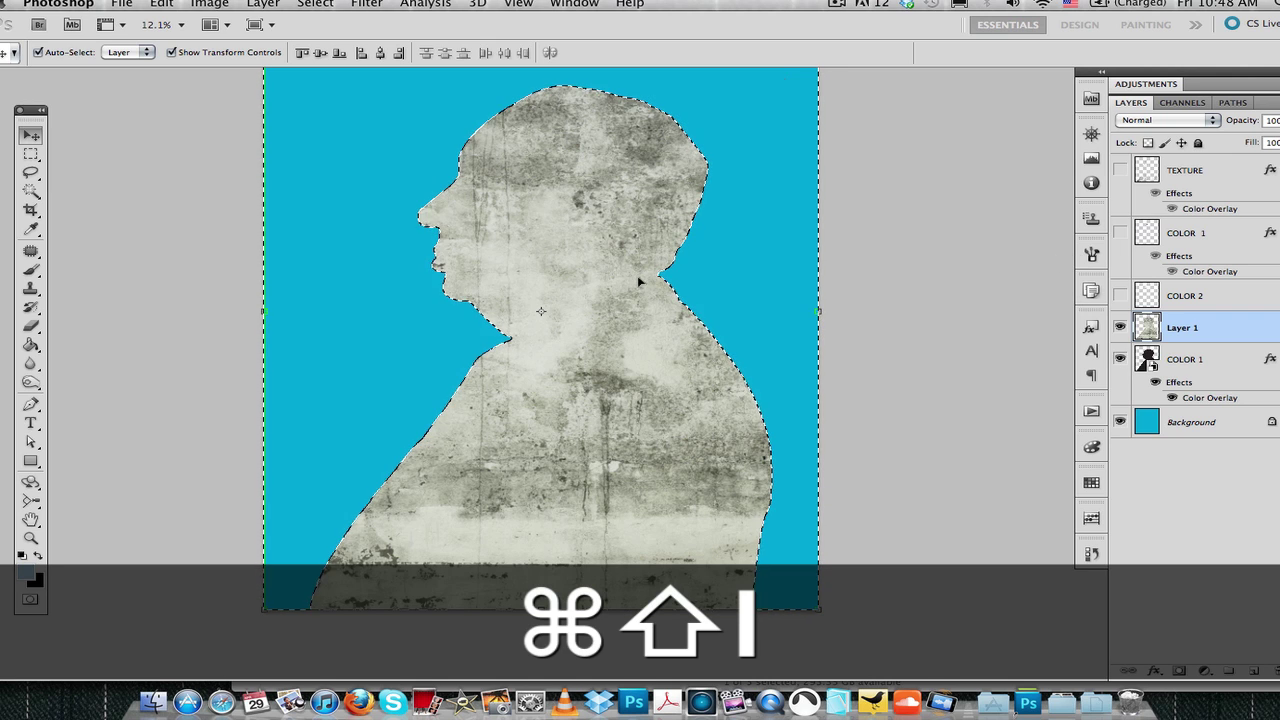
key(super+d)
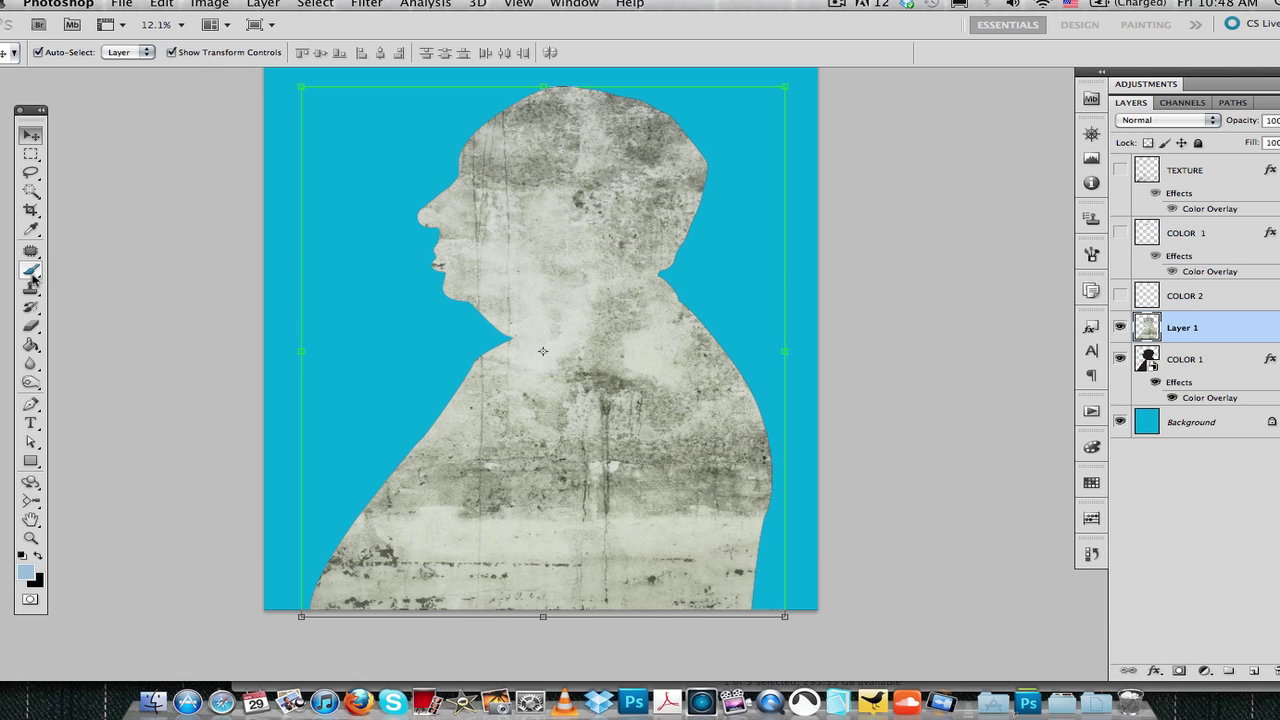
key(z)
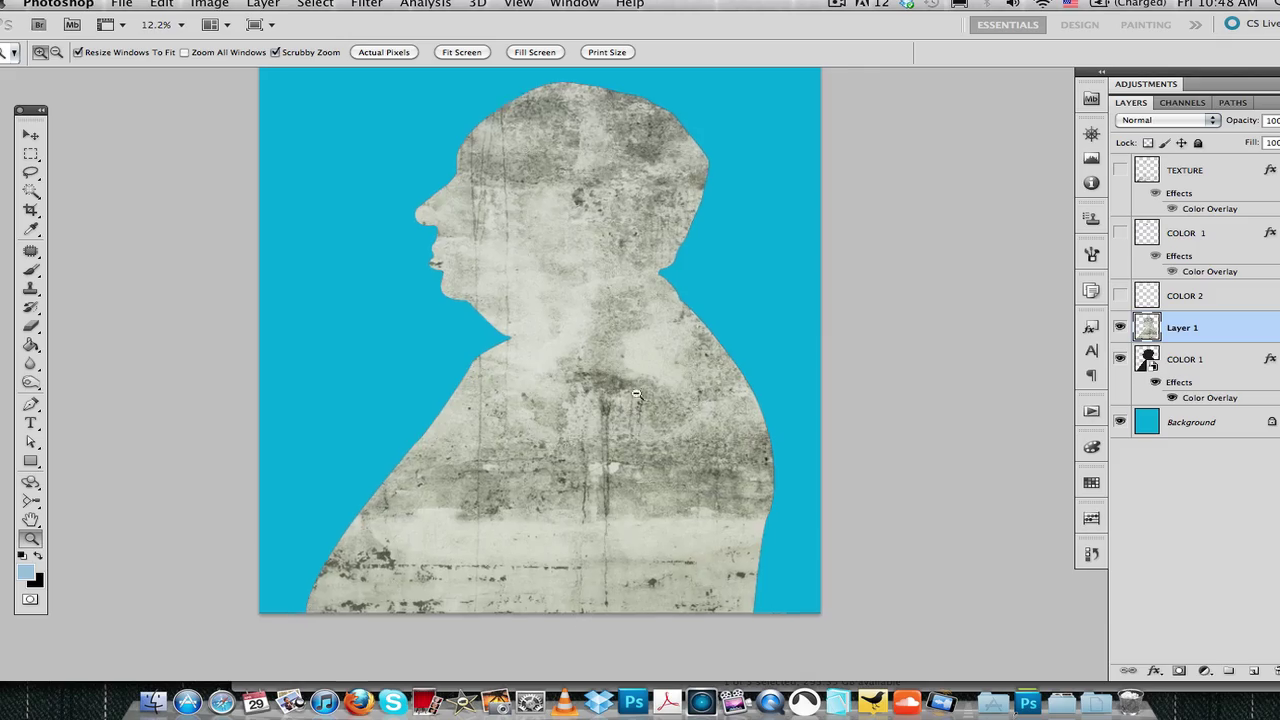
mouse_move(627, 397)
mouse_down()
mouse_move(699, 311)
mouse_move(629, 388)
mouse_move(639, 366)
mouse_up()
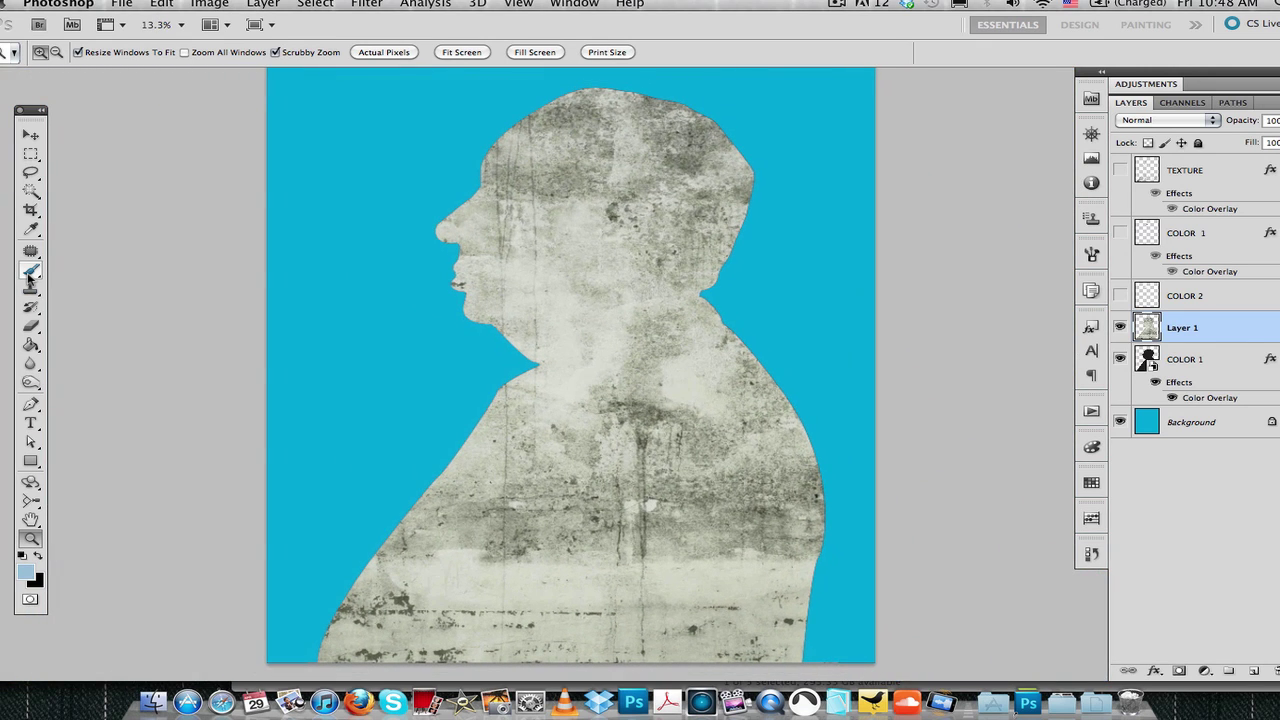
- Apply Levels with the white input at about 207 to whiten the silhouette texture
click(31, 135)
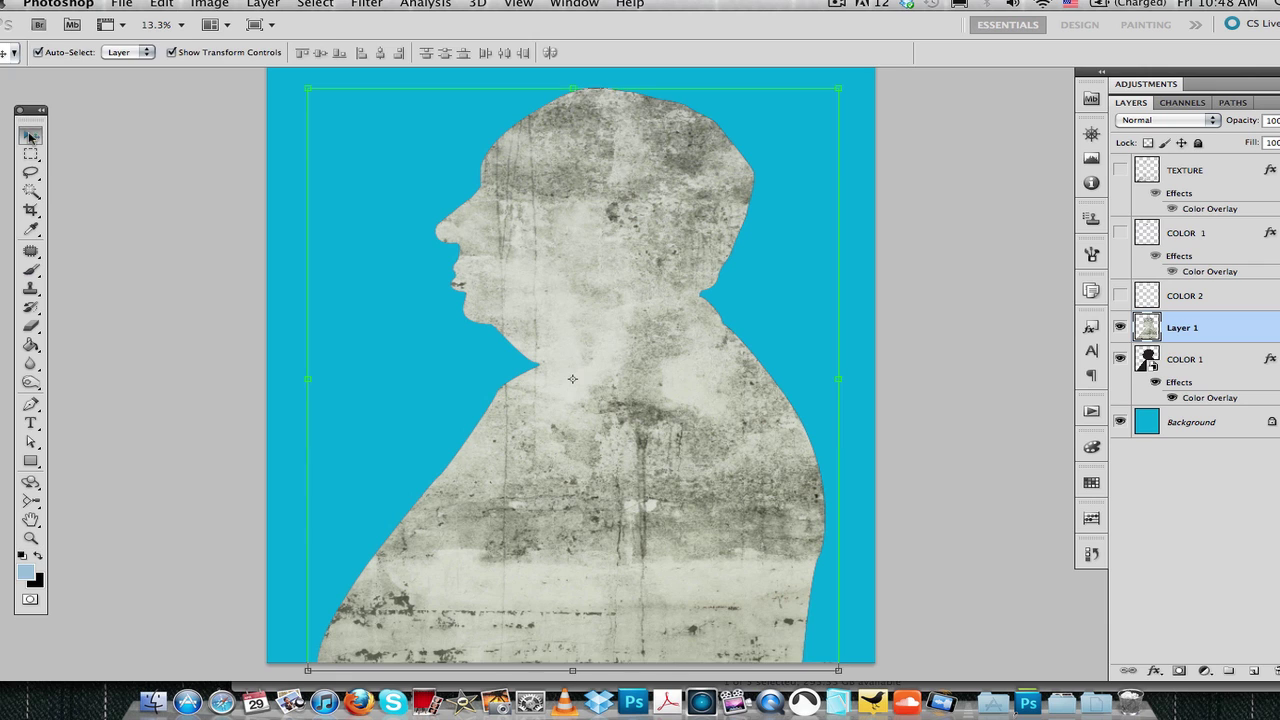
click(210, 4)
mouse_move(241, 52)
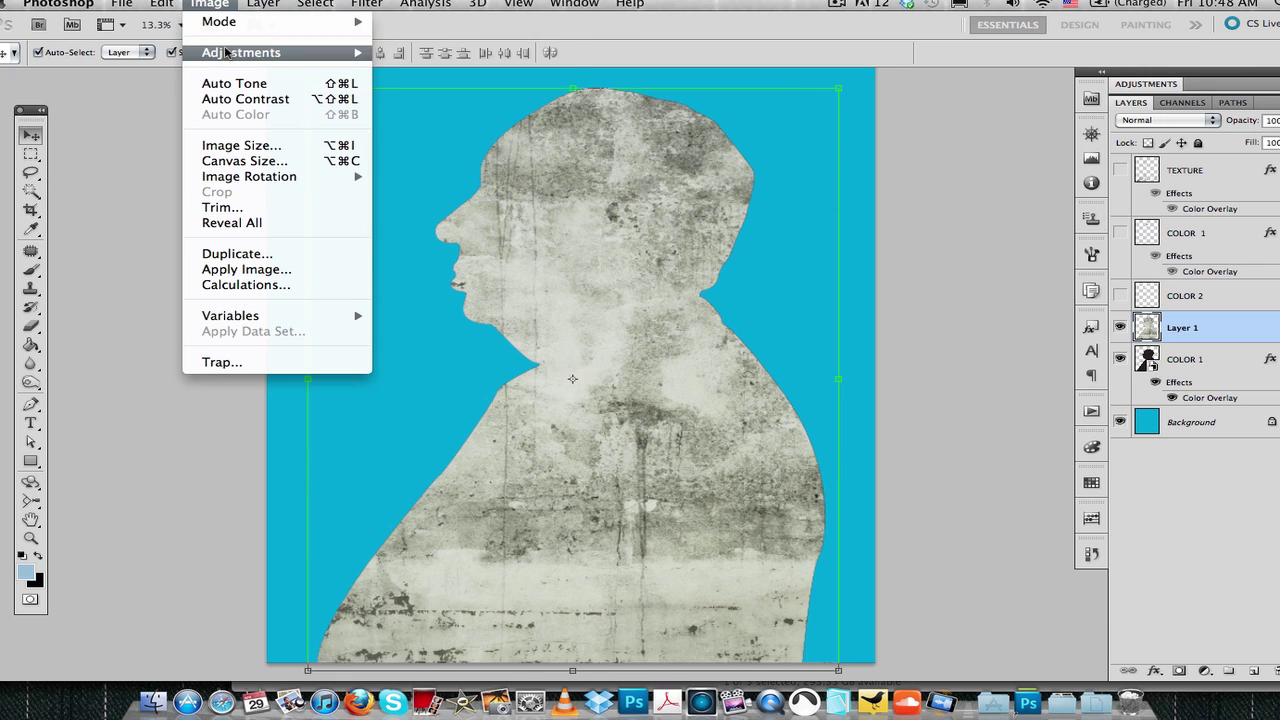
click(435, 68)
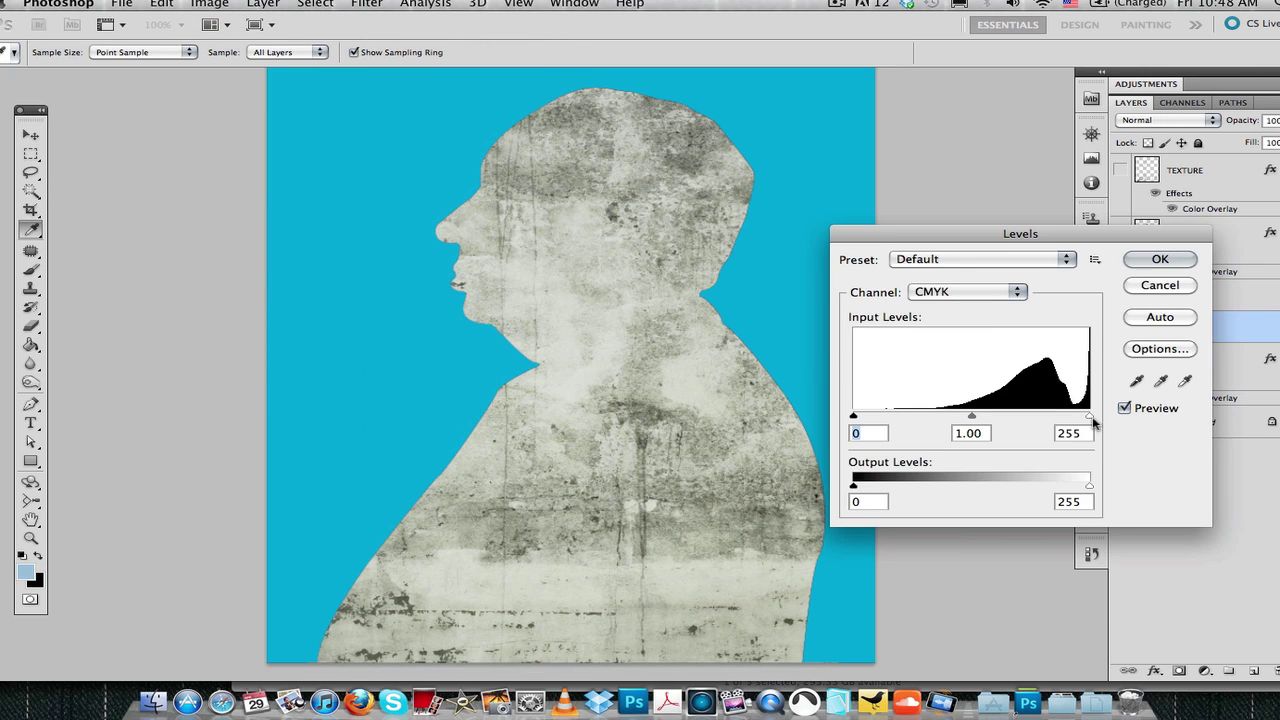
drag(1090, 419, 1043, 419)
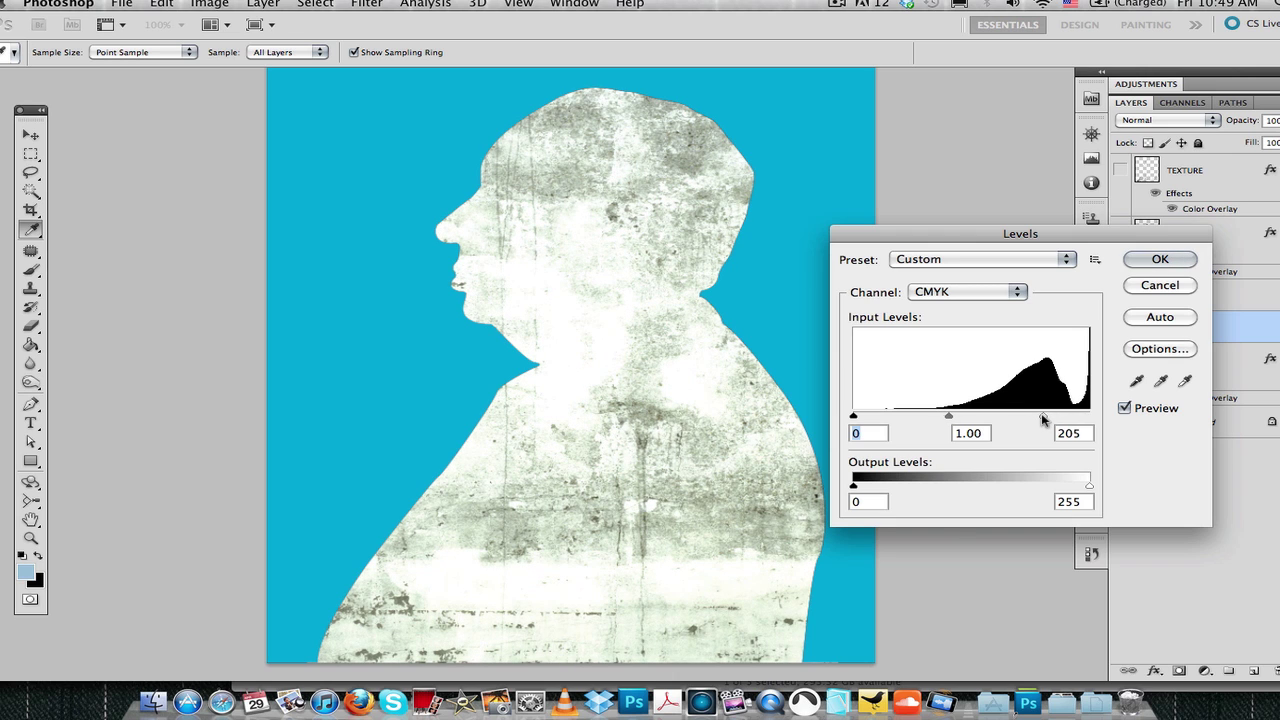
click(1155, 260)
key(v)
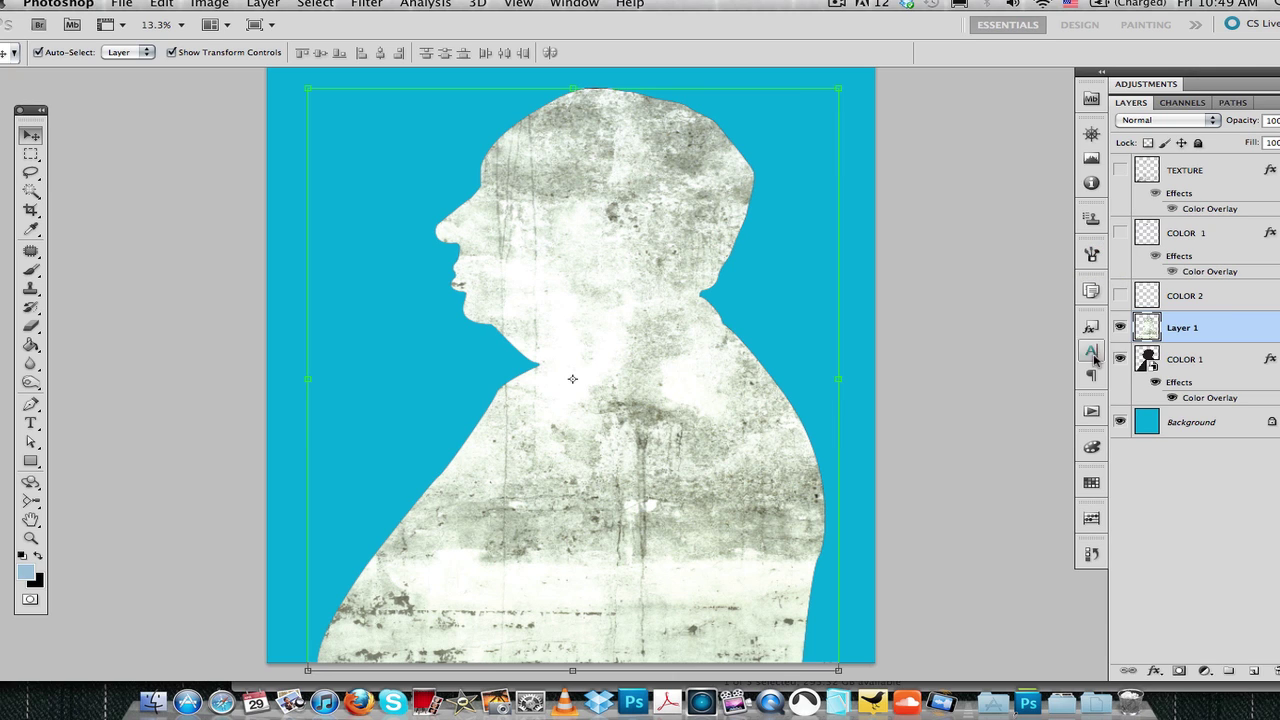
- Copy Layer 1's silhouette-shaped texture pixels
super+click(1148, 328)
click(161, 4)
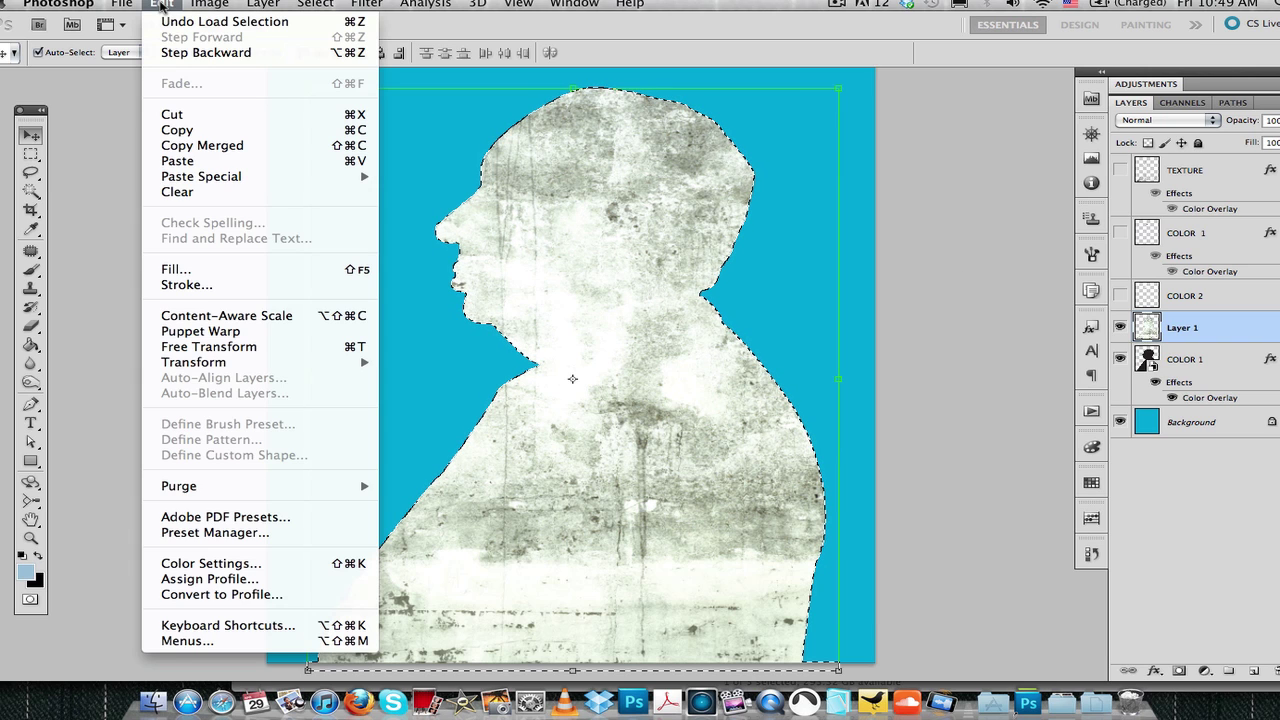
click(176, 130)
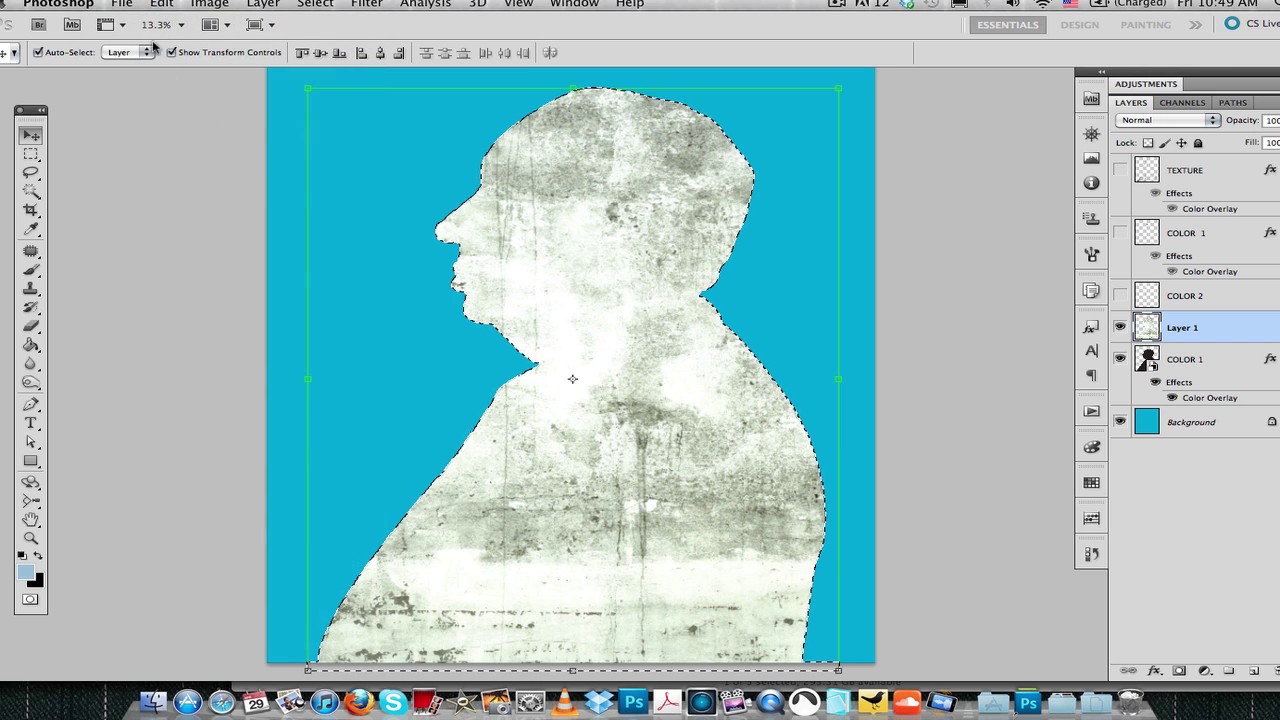
- Create a new blank grayscale document sized to the copied texture
click(125, 4)
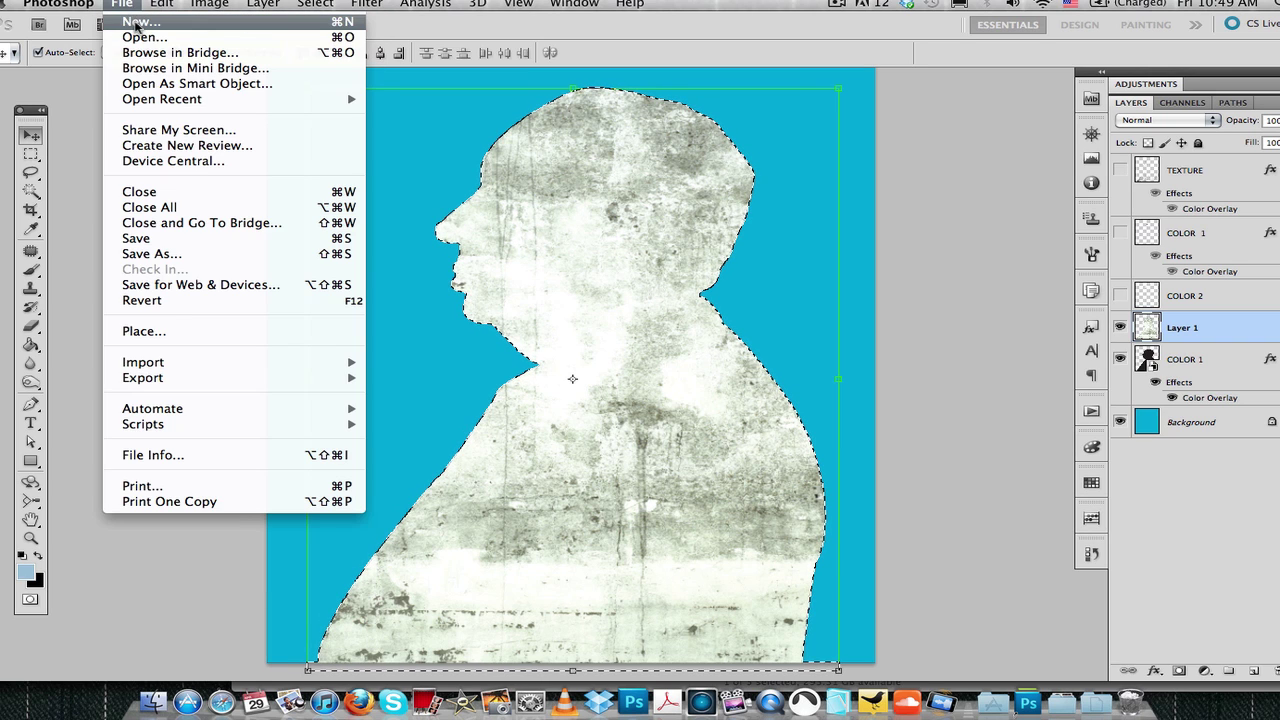
click(137, 23)
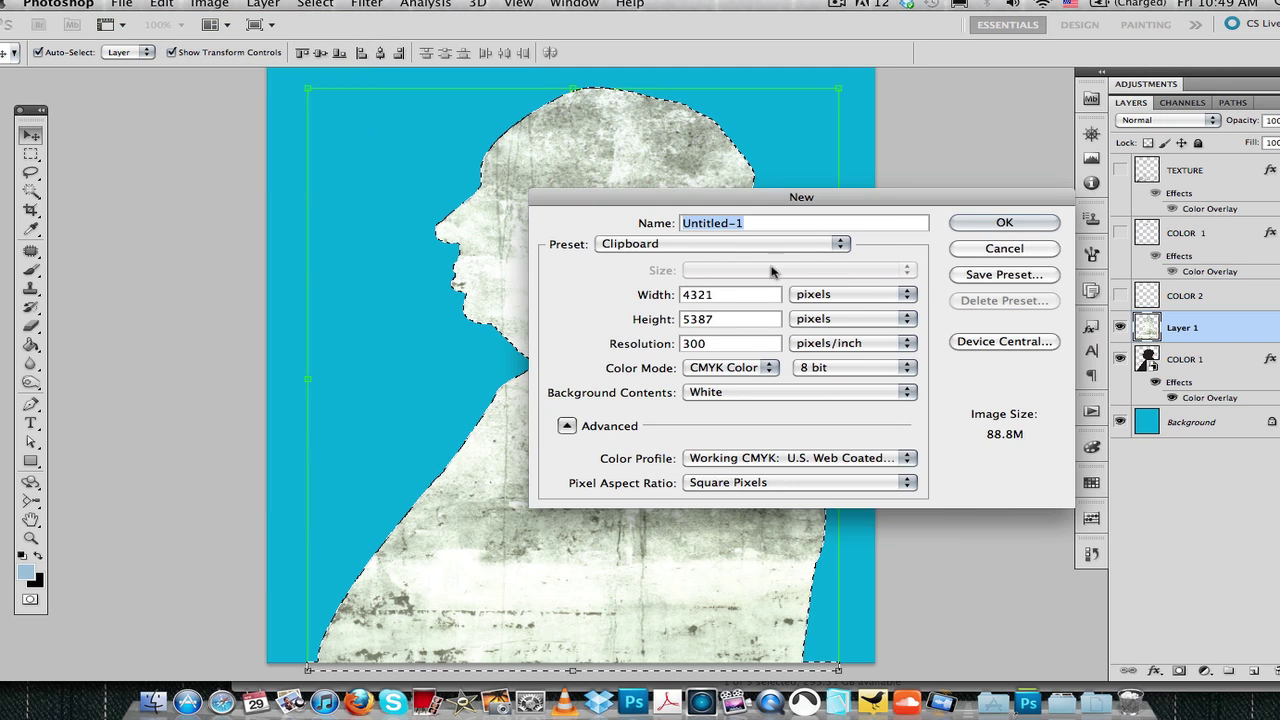
click(762, 369)
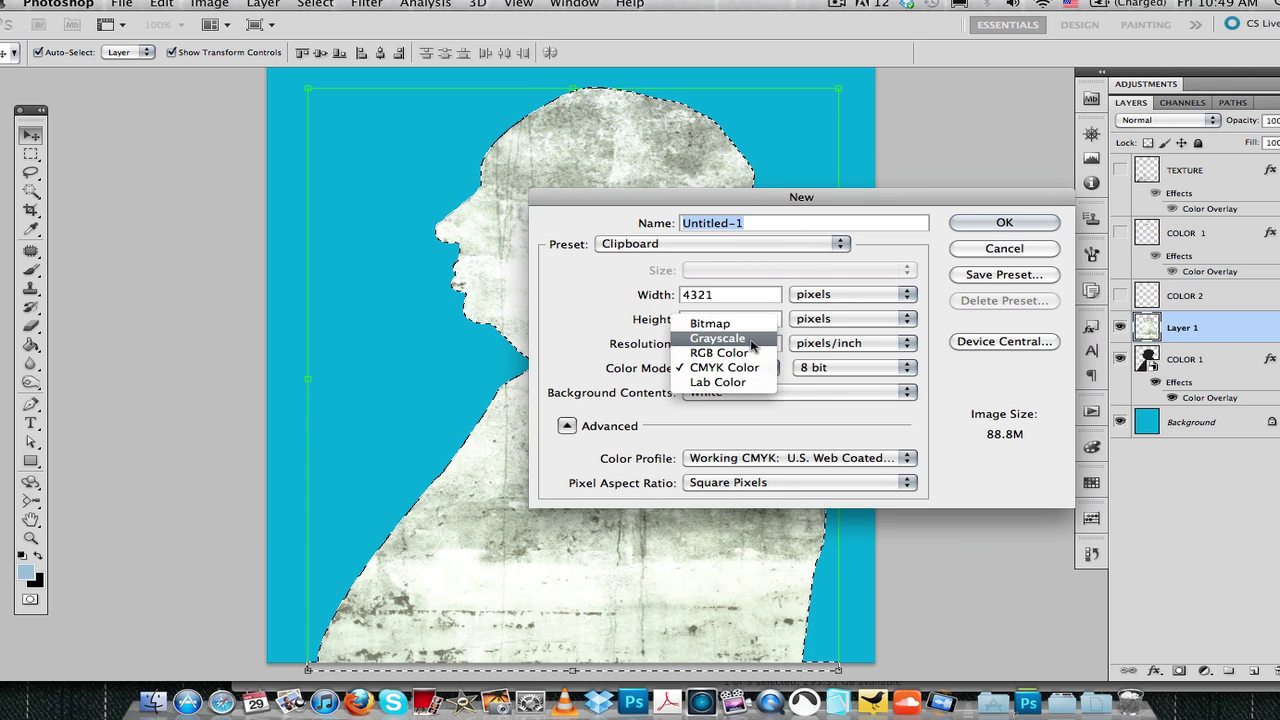
click(730, 337)
click(998, 223)
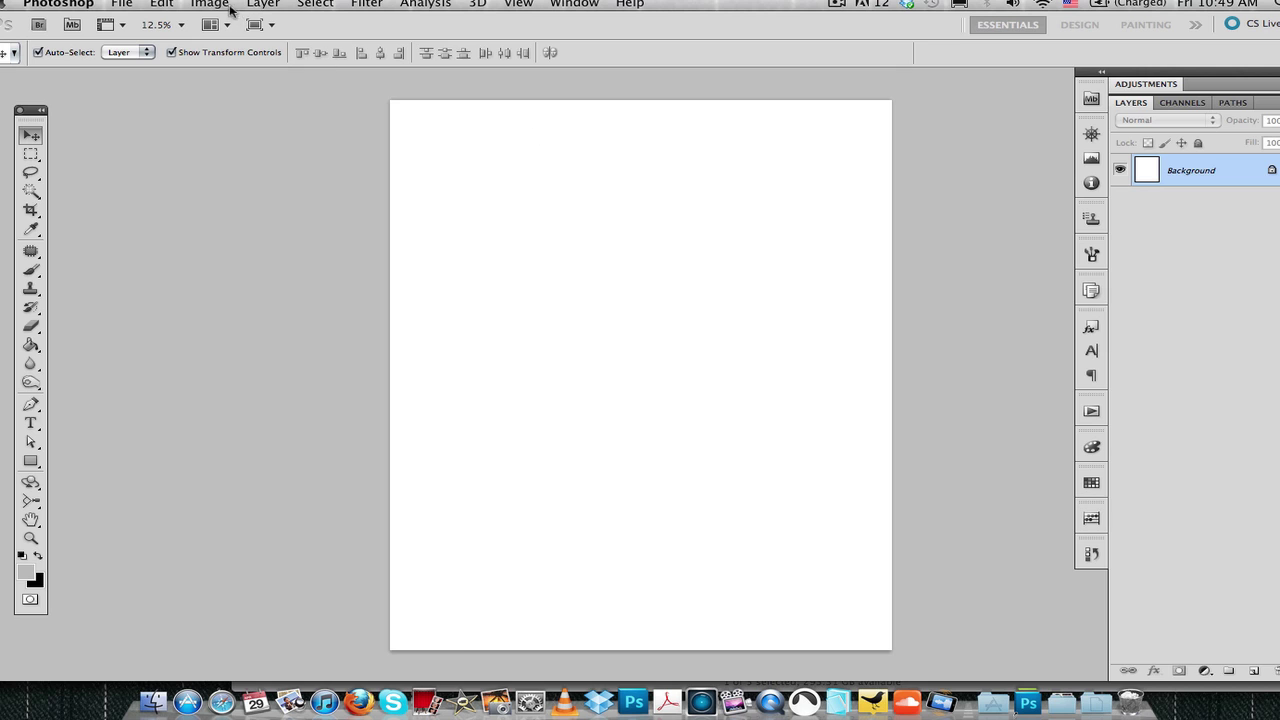
click(260, 5)
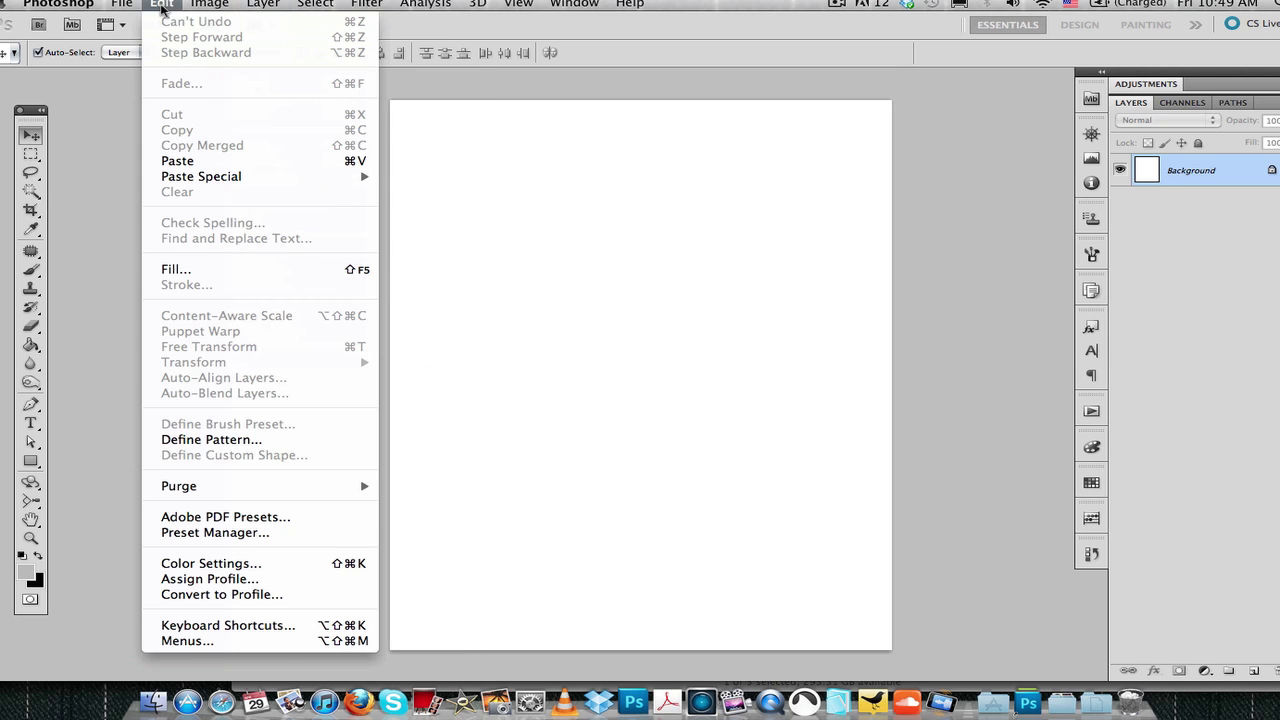
- Paste the texture and convert it to a Bitmap halftone: 40 lpi, 45°, round dots
click(191, 160)
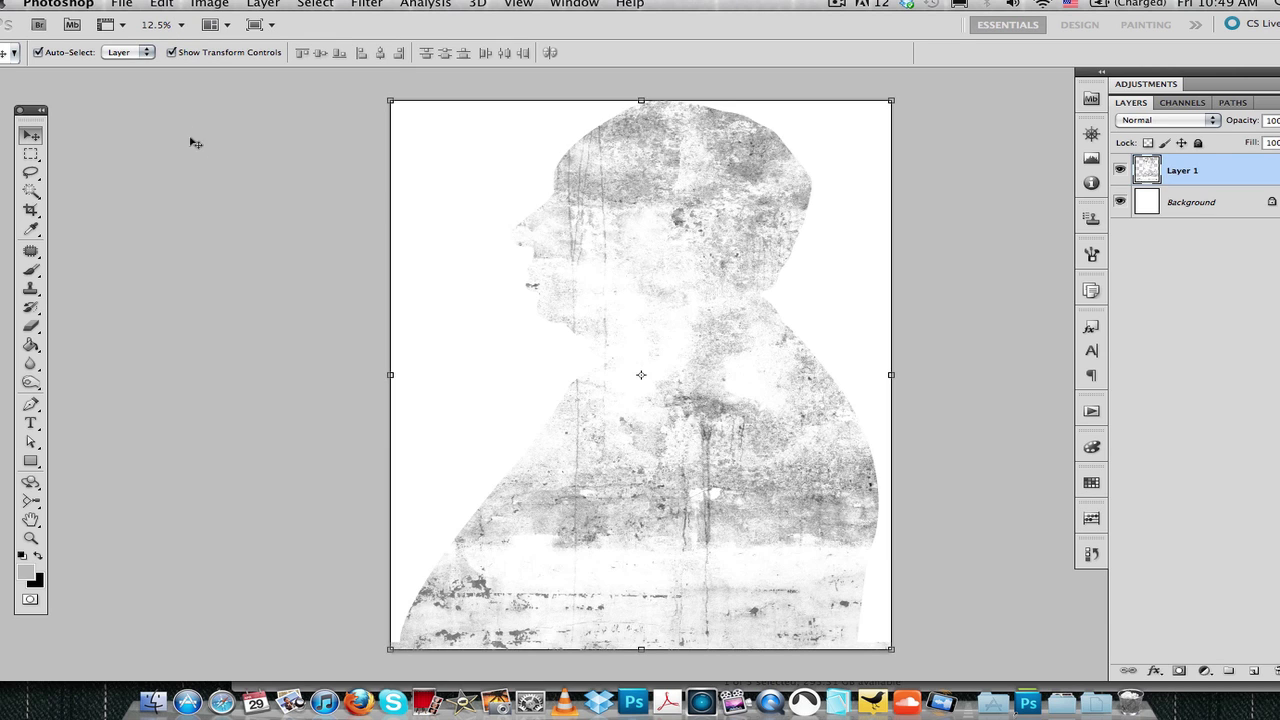
click(201, 4)
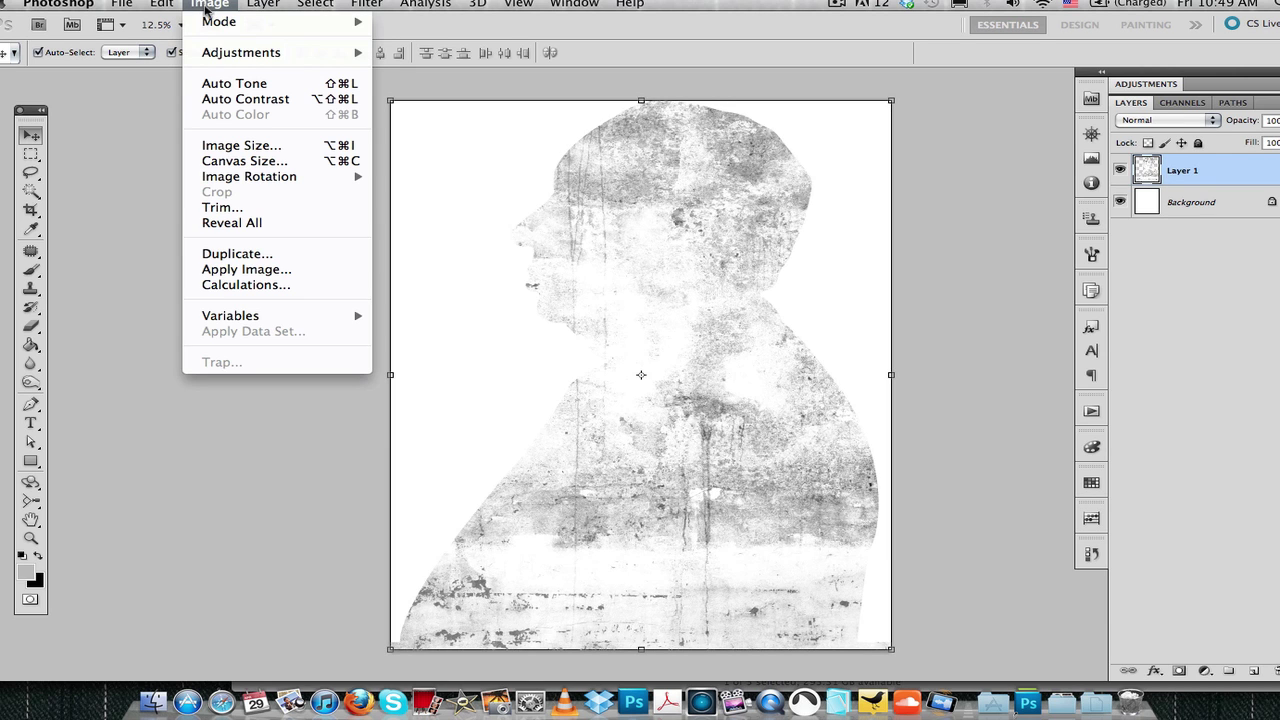
mouse_move(230, 22)
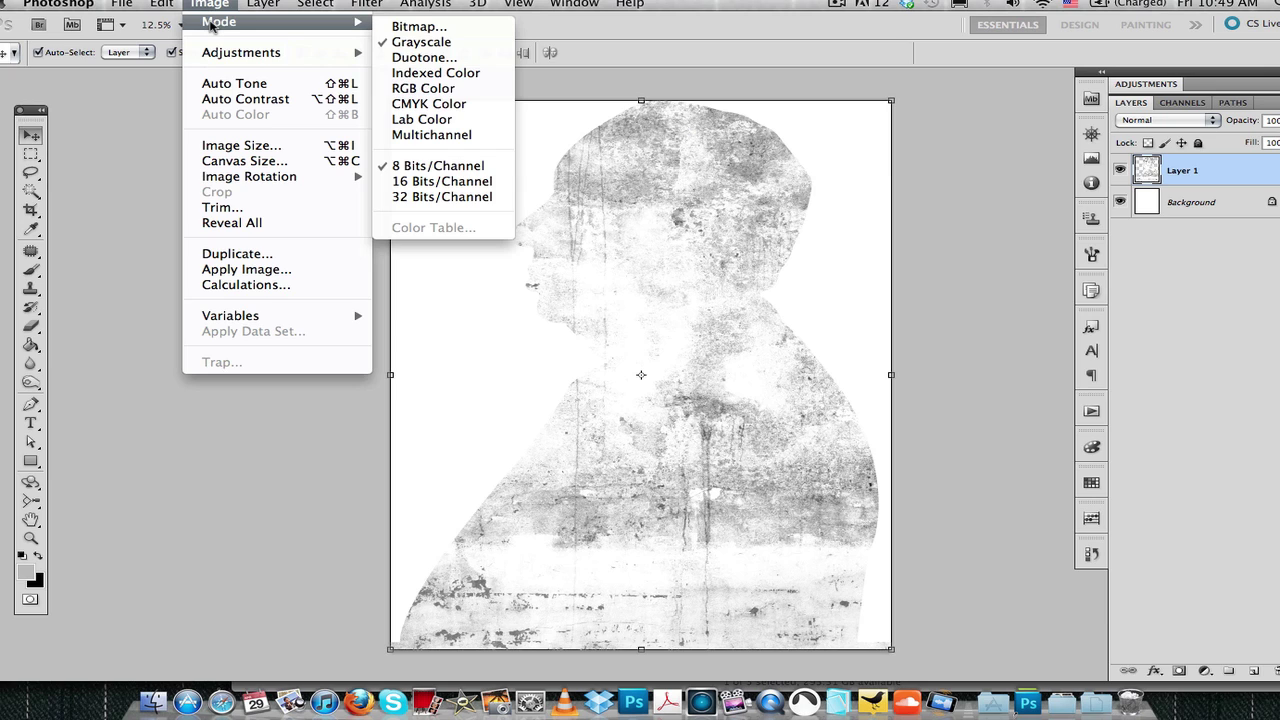
click(399, 28)
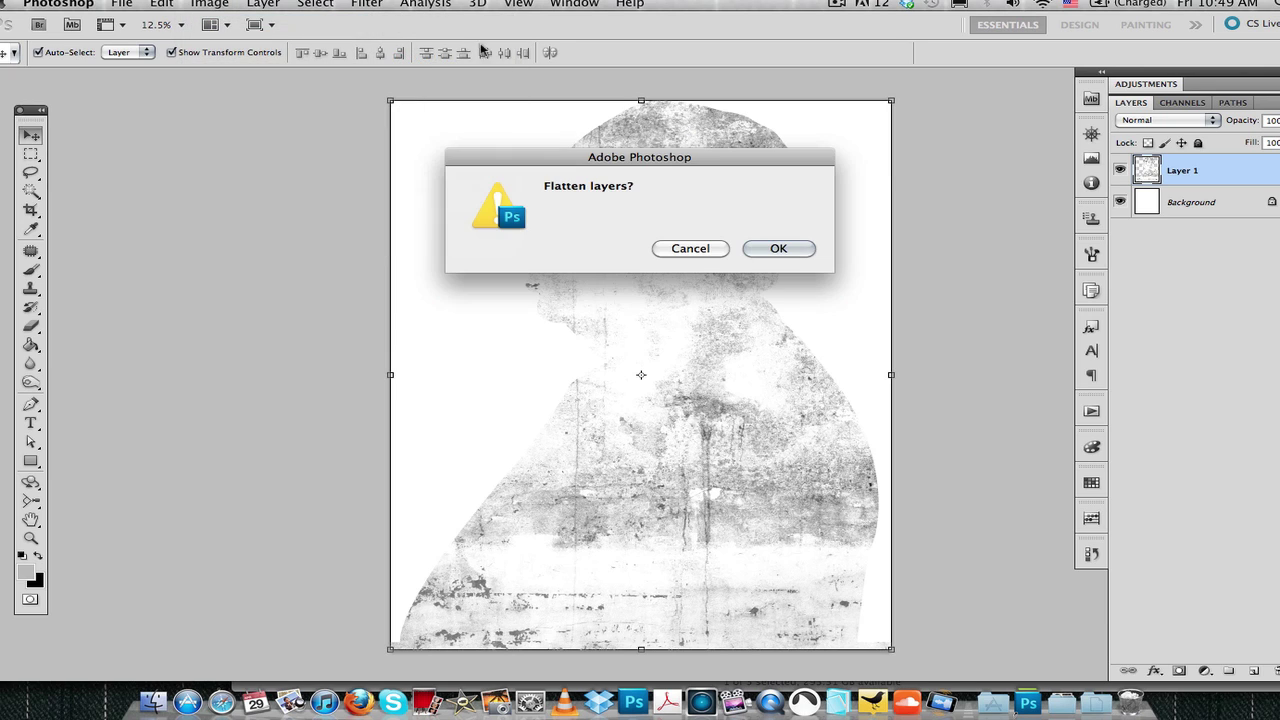
click(791, 249)
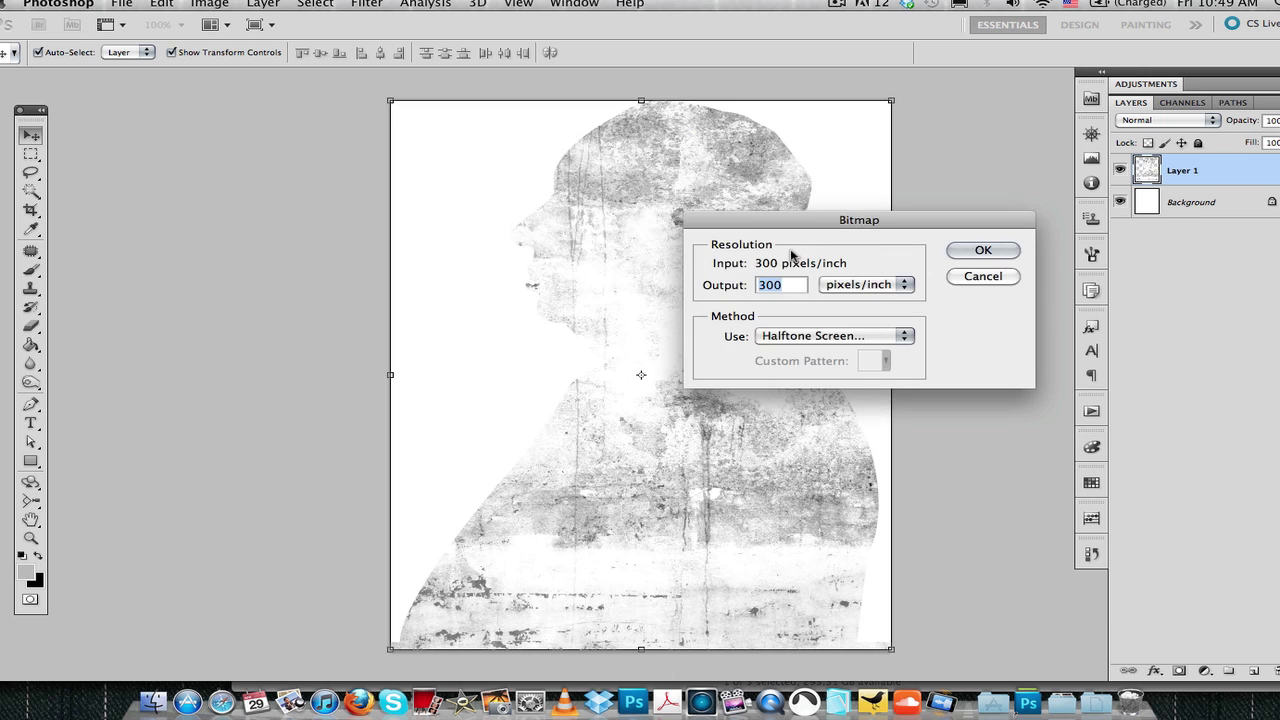
click(806, 337)
click(800, 339)
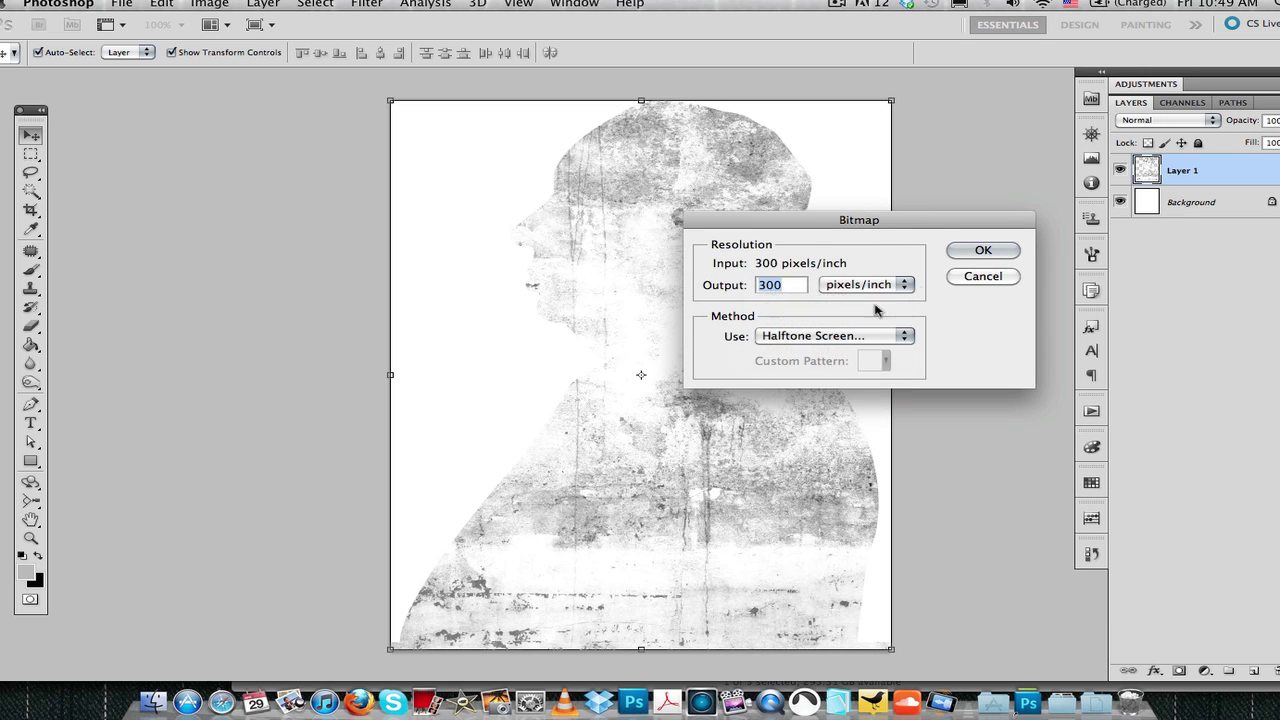
click(981, 250)
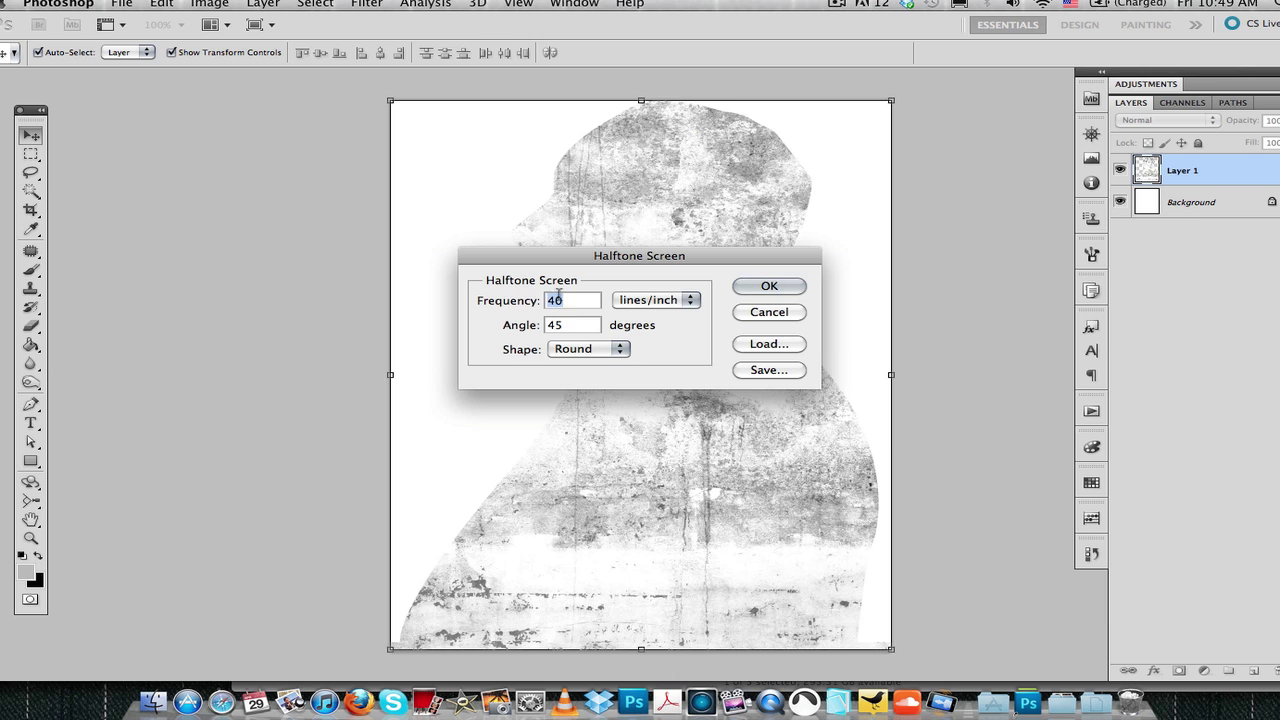
click(766, 287)
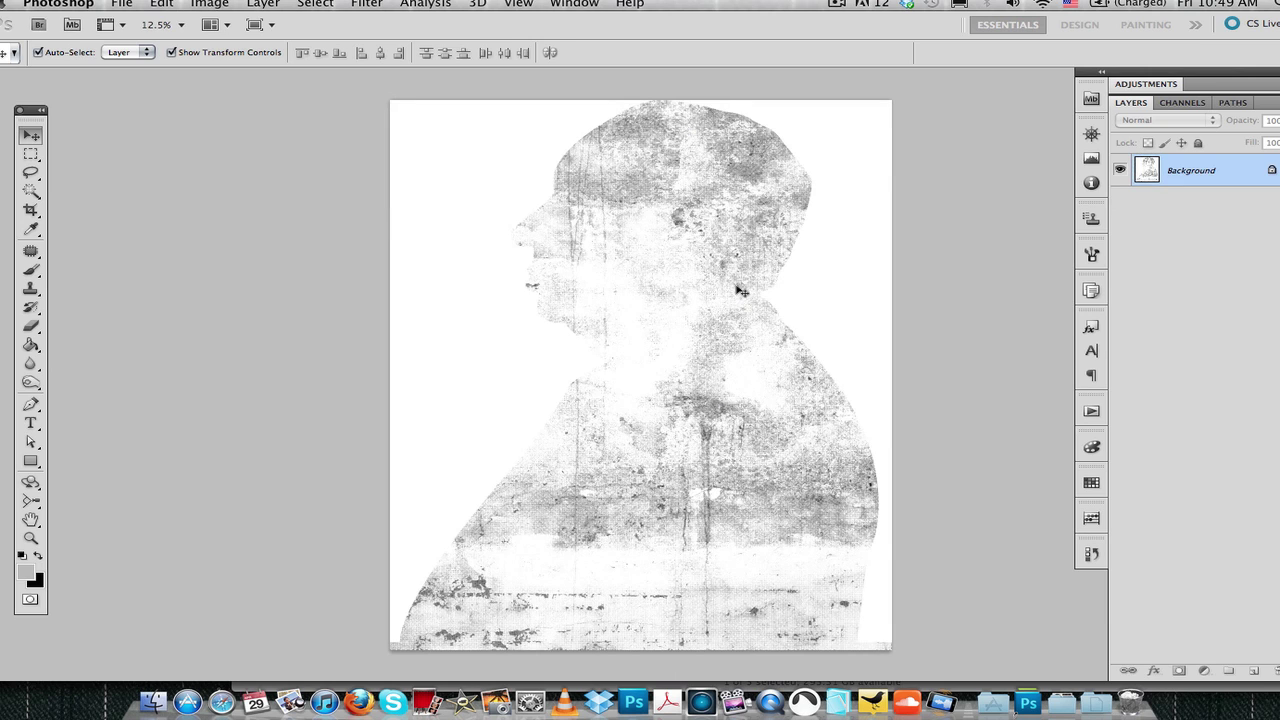
- Convert the halftone bitmap back to Grayscale at full size
key(z)
drag(729, 298, 832, 206)
click(310, 4)
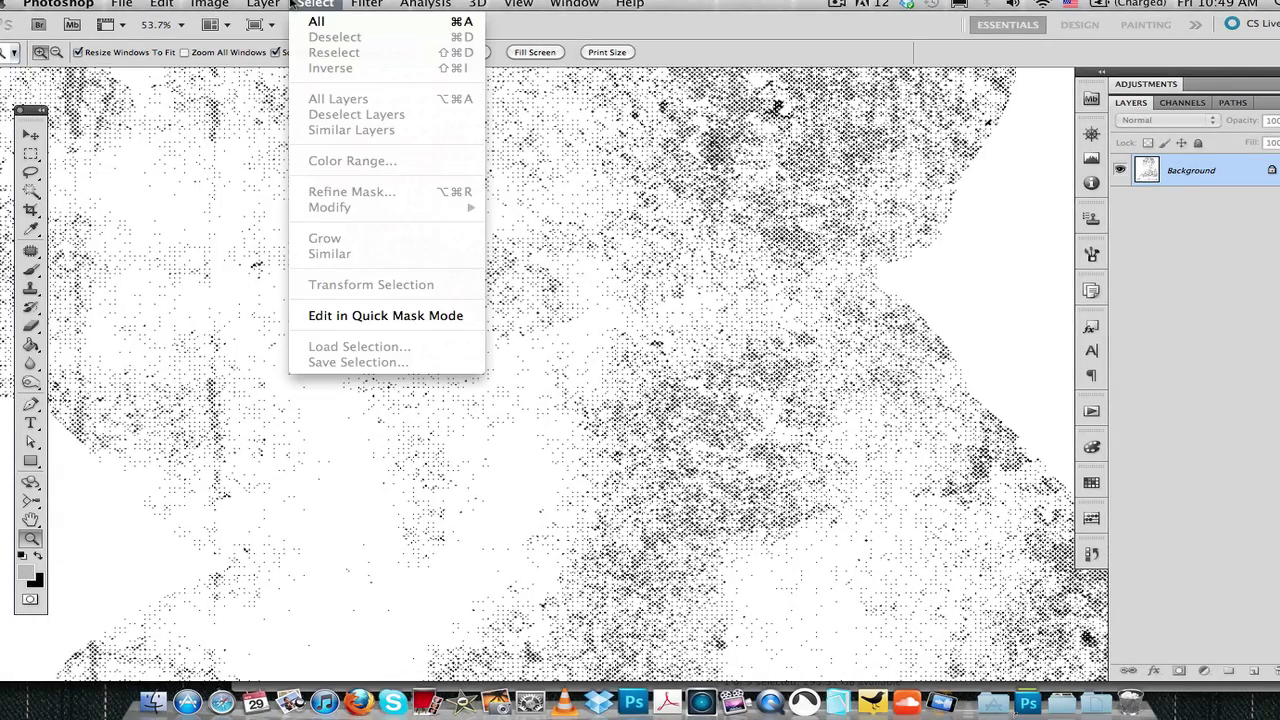
mouse_move(219, 22)
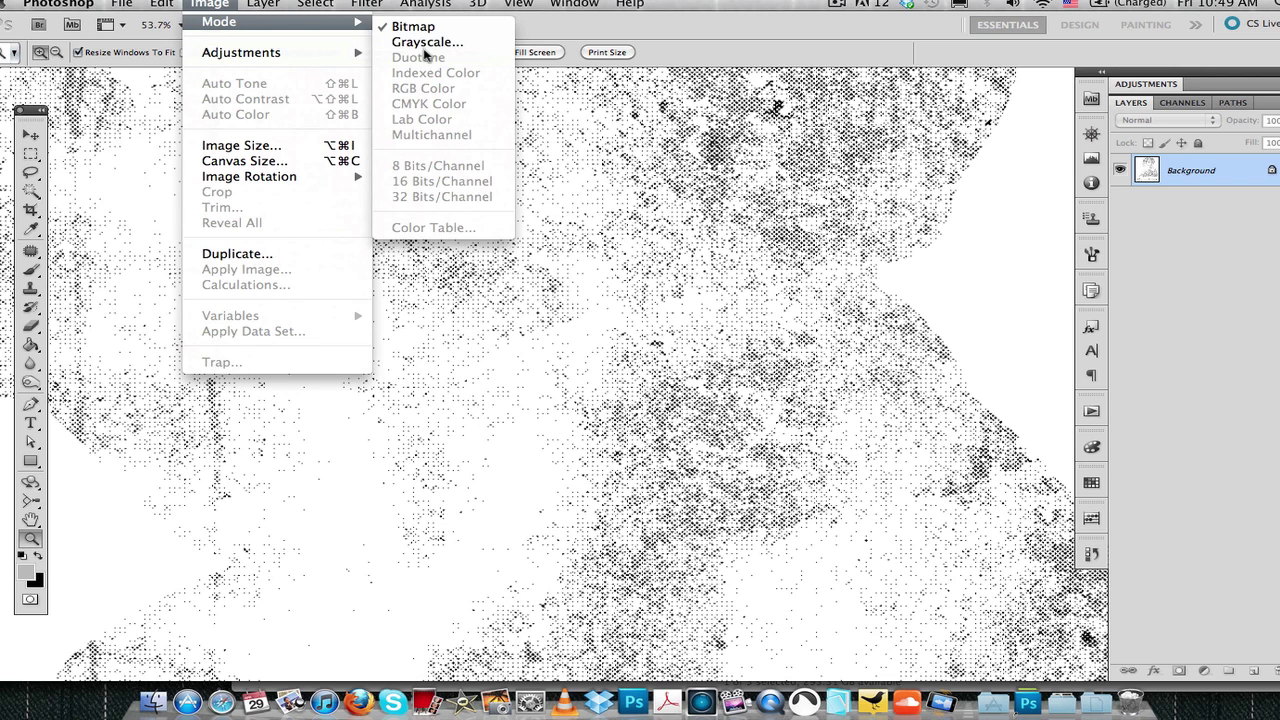
click(428, 44)
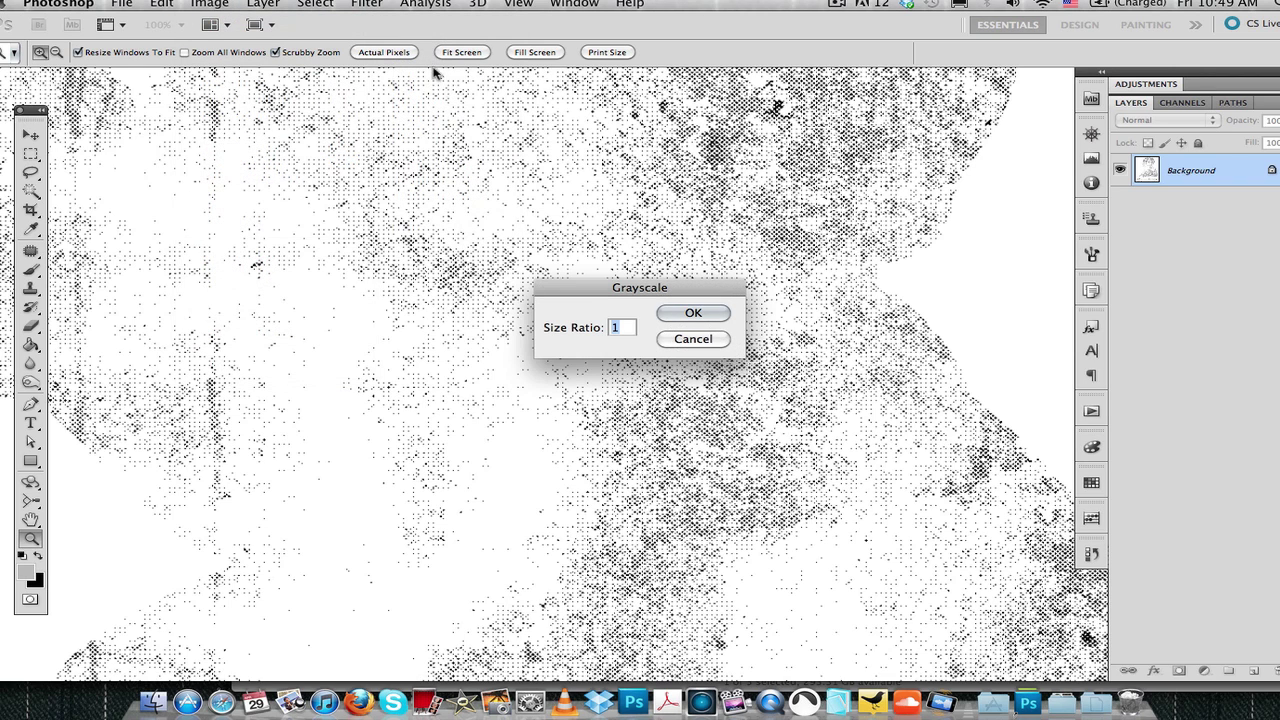
click(691, 316)
- Select the dark halftone dots with an inverted maximum-fuzziness Color Range and copy them
click(310, 4)
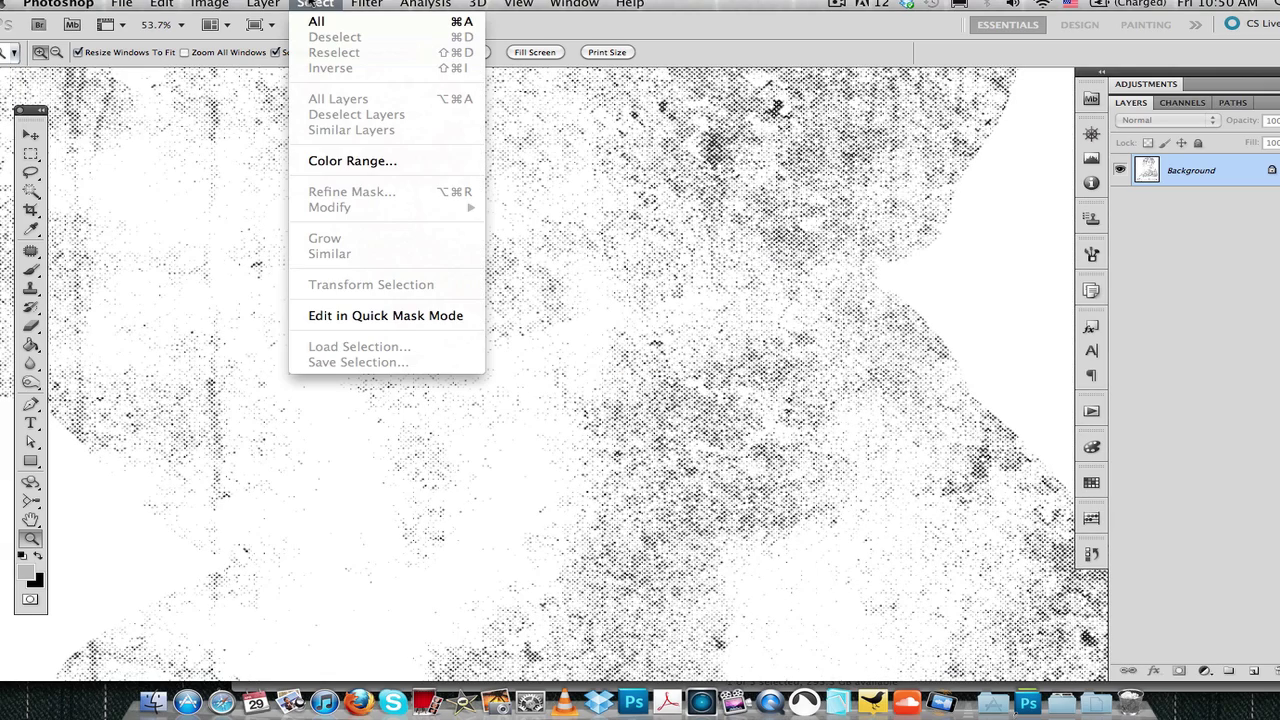
click(347, 161)
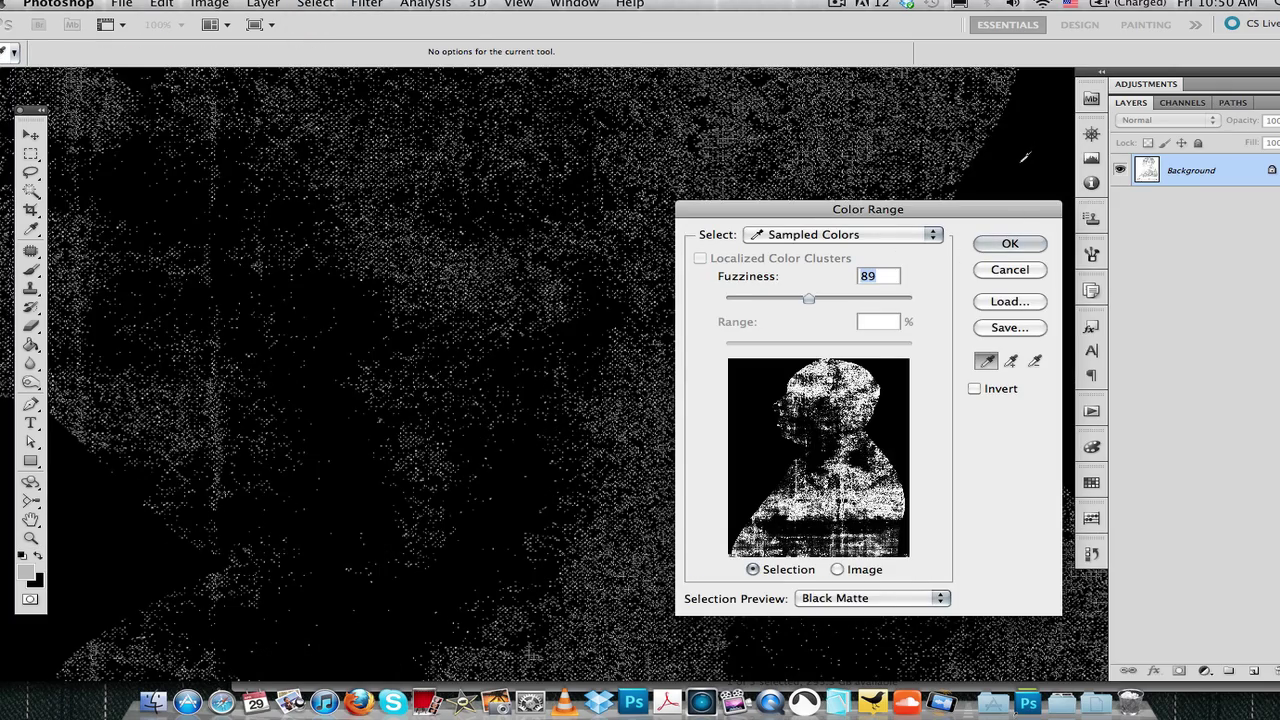
drag(857, 299, 911, 298)
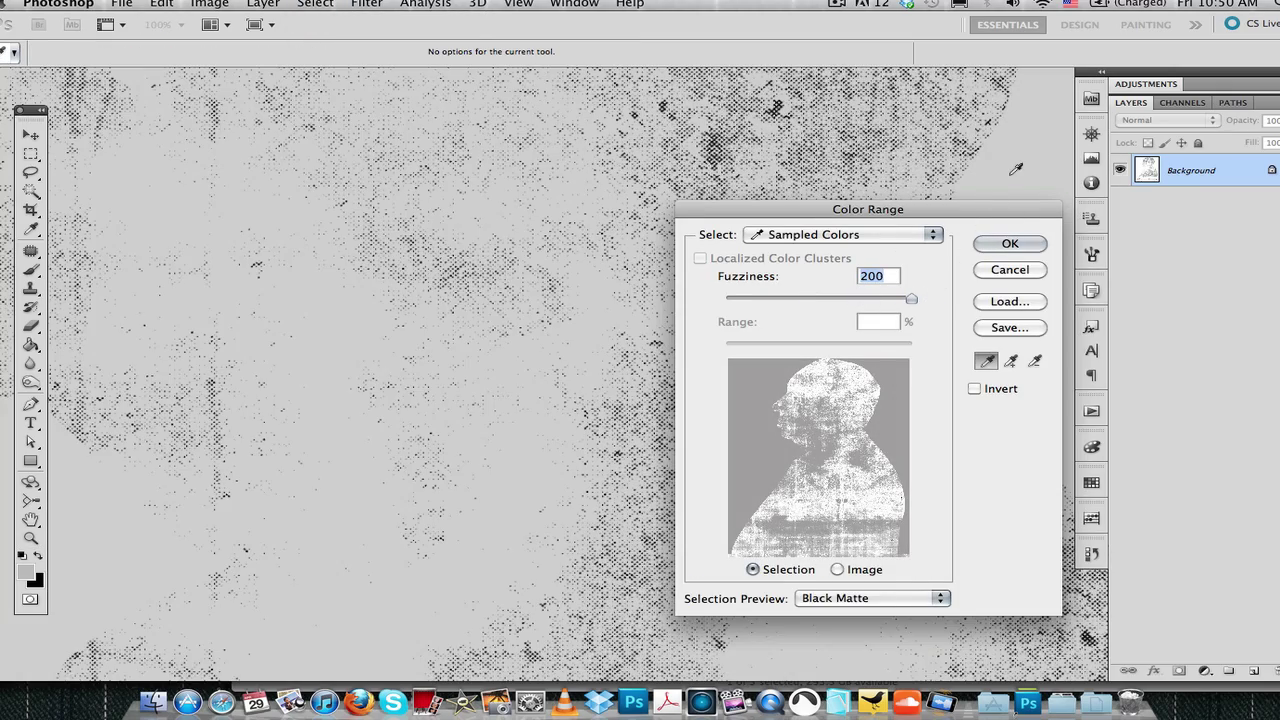
click(1017, 166)
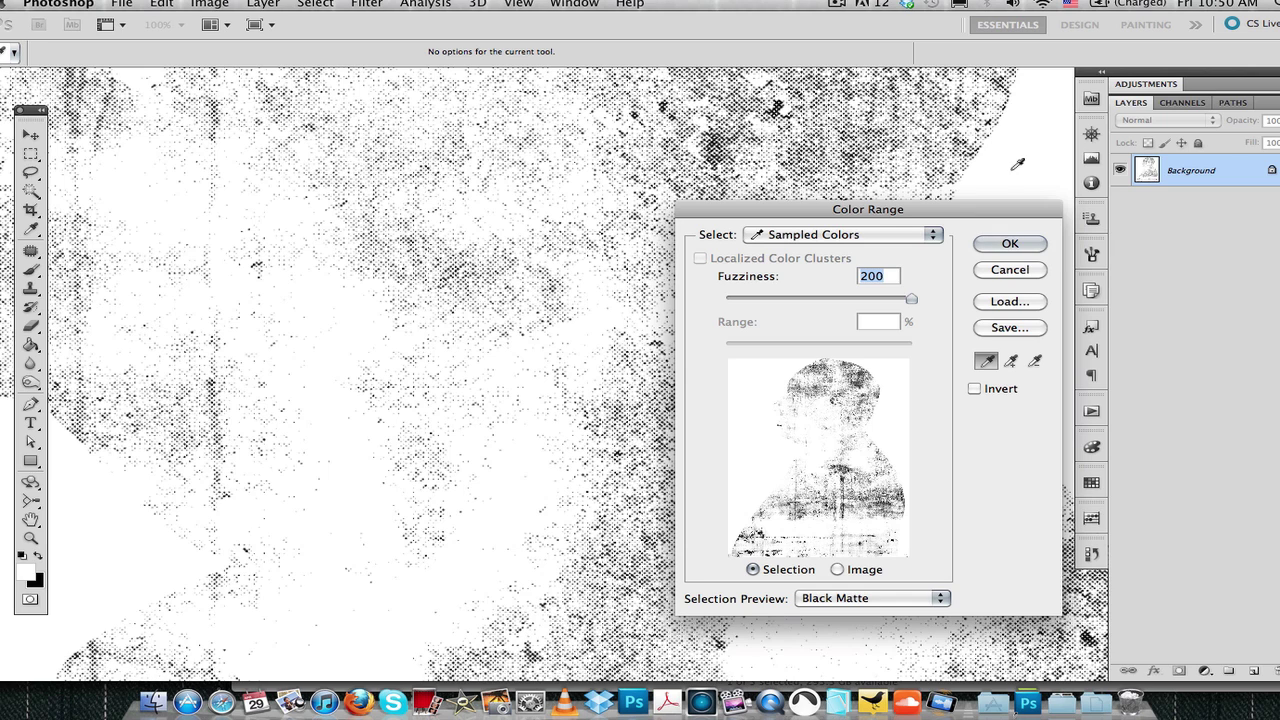
click(975, 389)
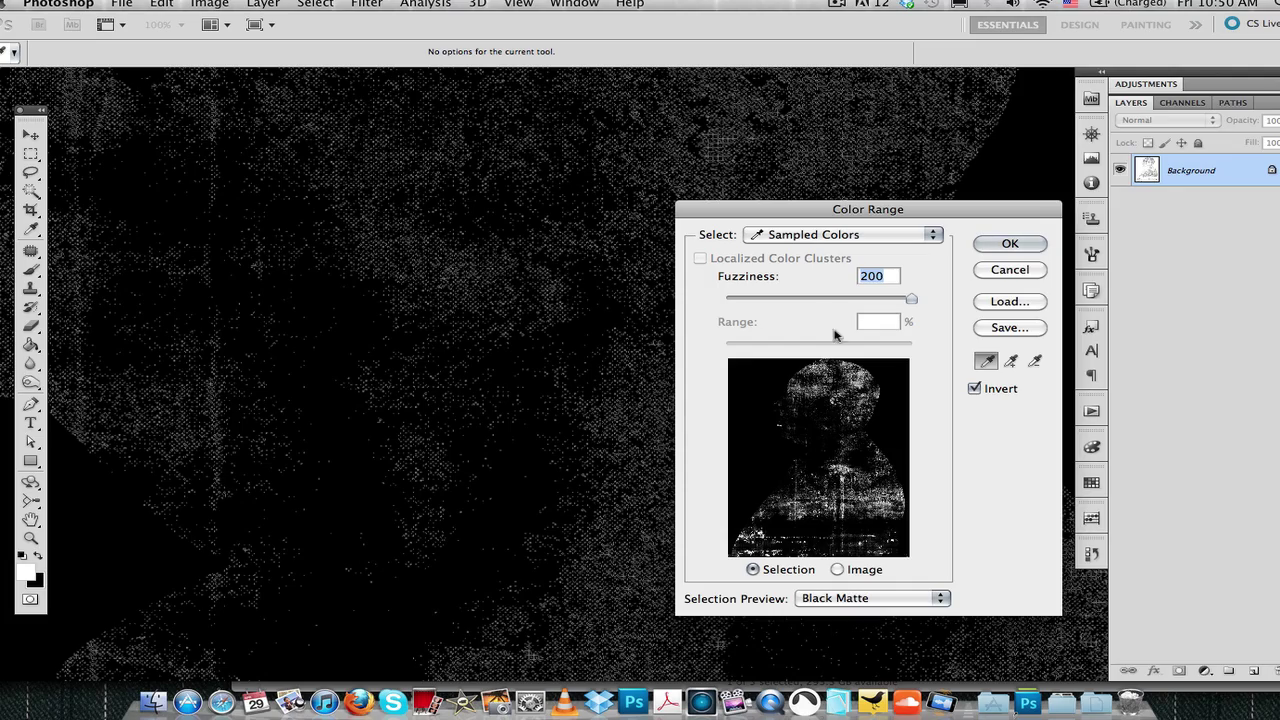
click(1005, 244)
key(z)
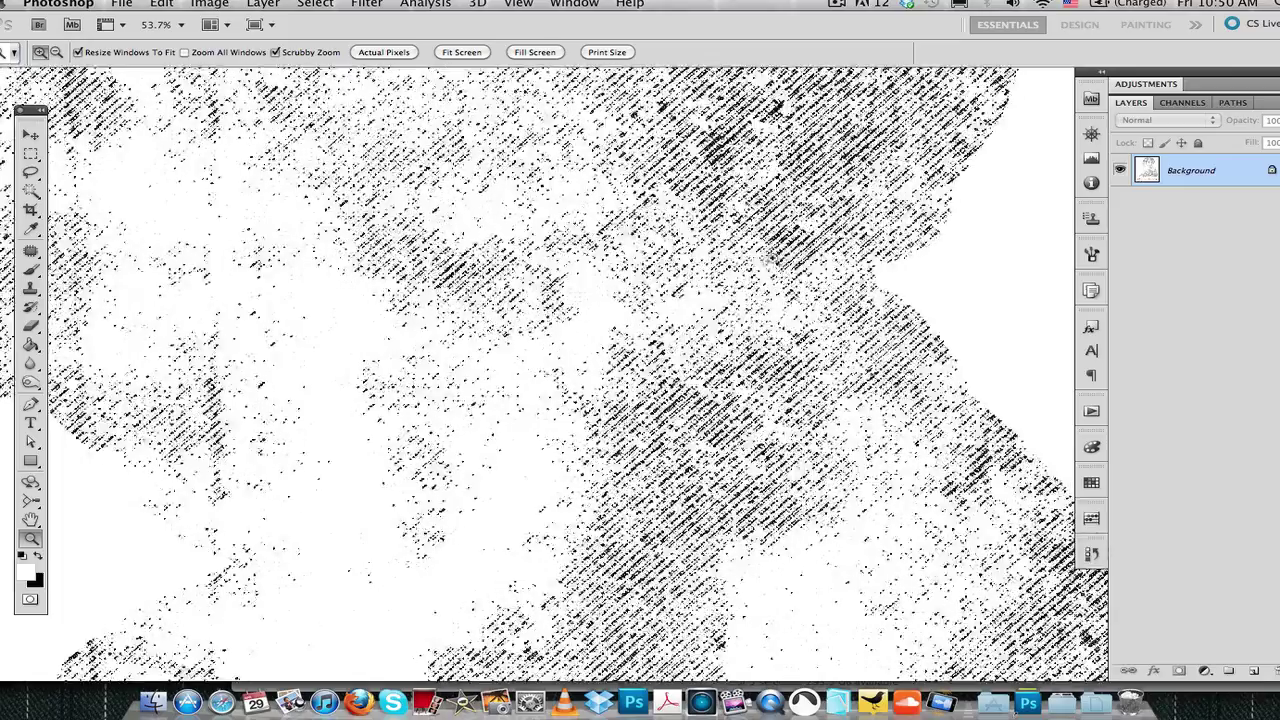
click(161, 4)
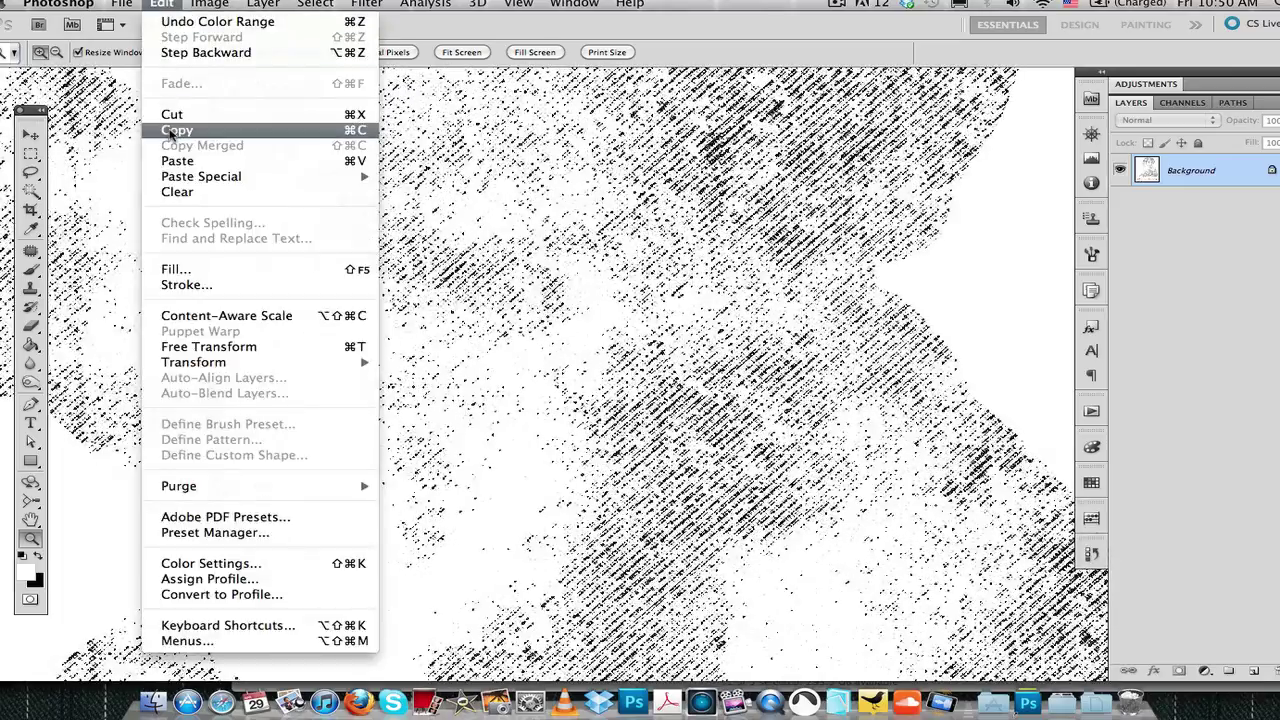
click(175, 131)
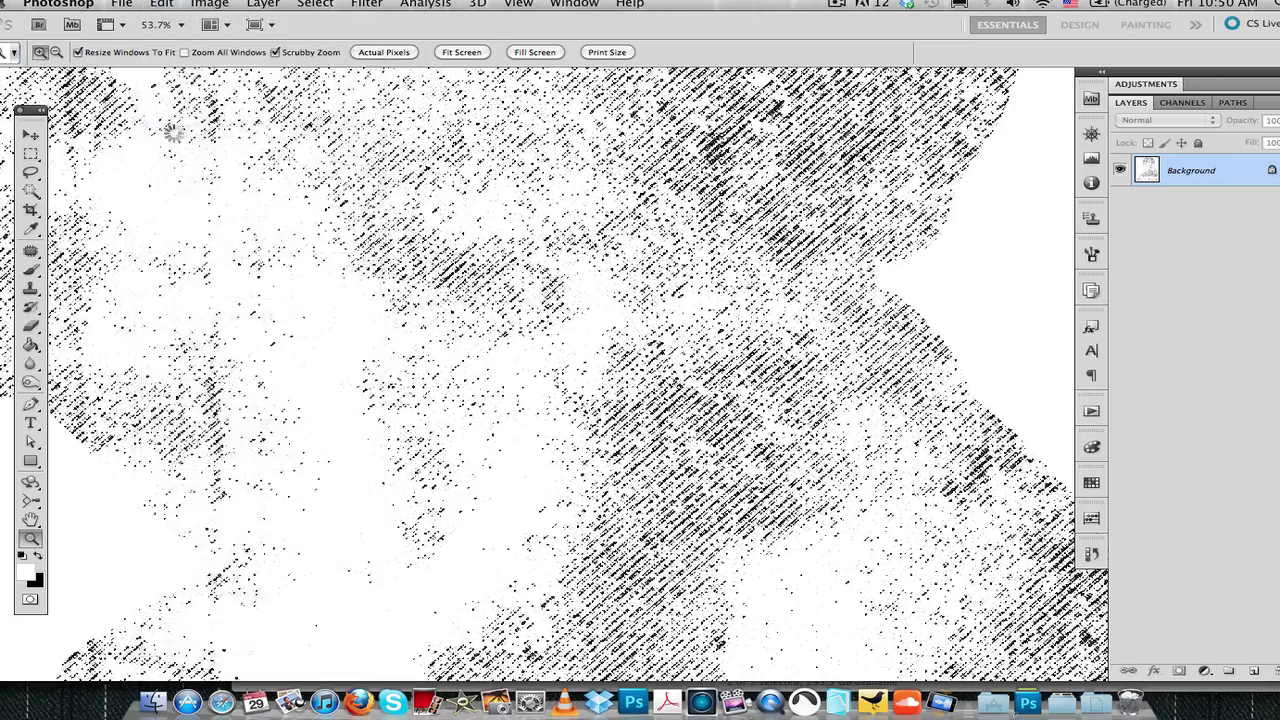
- Paste the halftone in place into birds.psd as Layer 2 and hide Layer 1
click(574, 5)
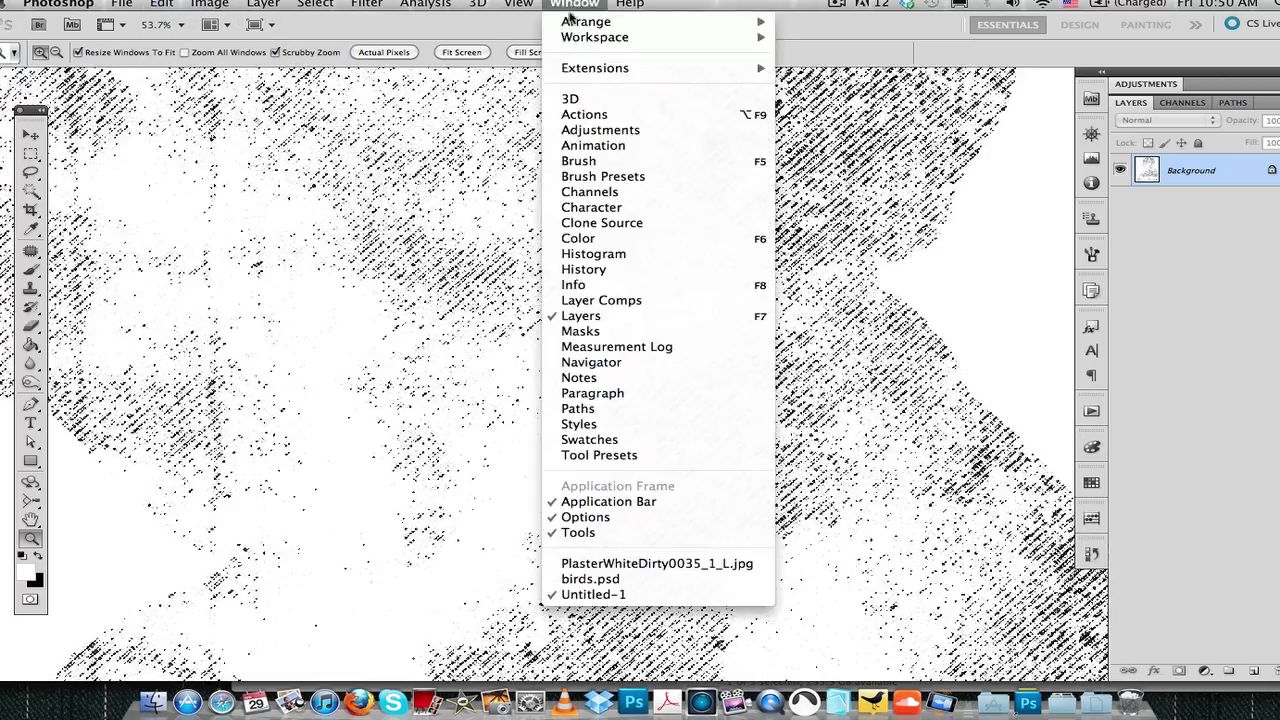
click(590, 581)
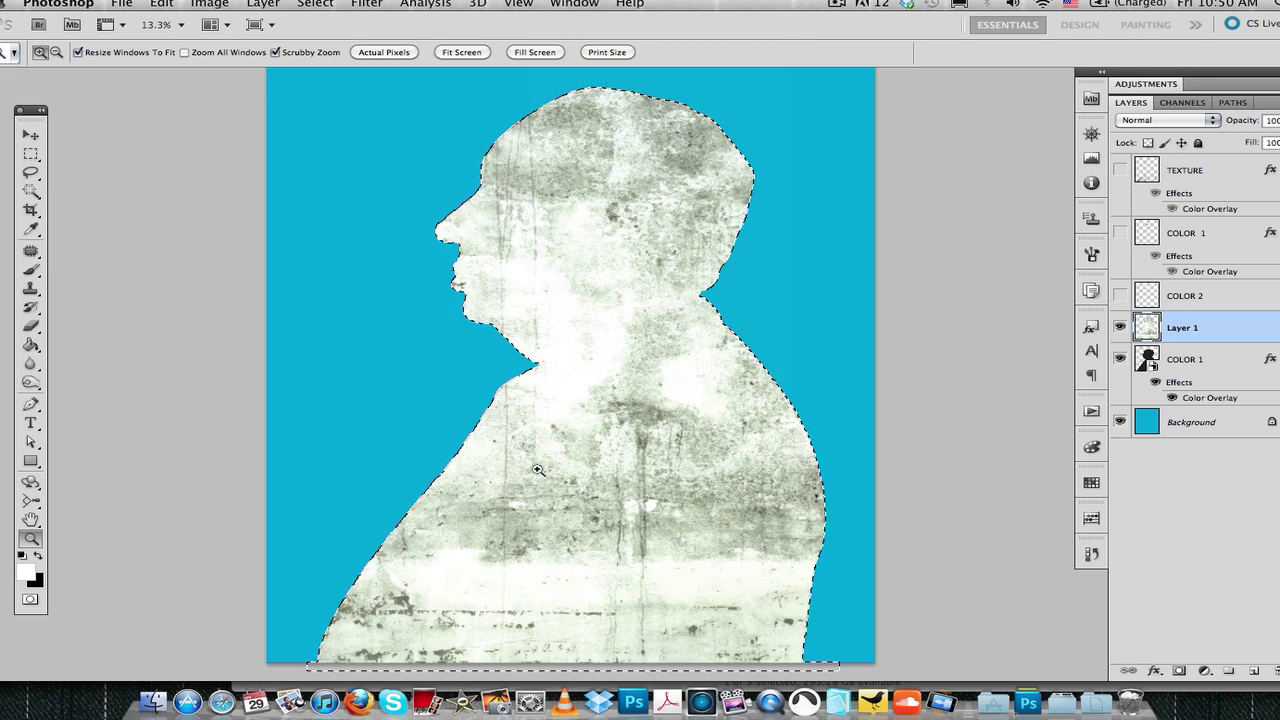
click(163, 5)
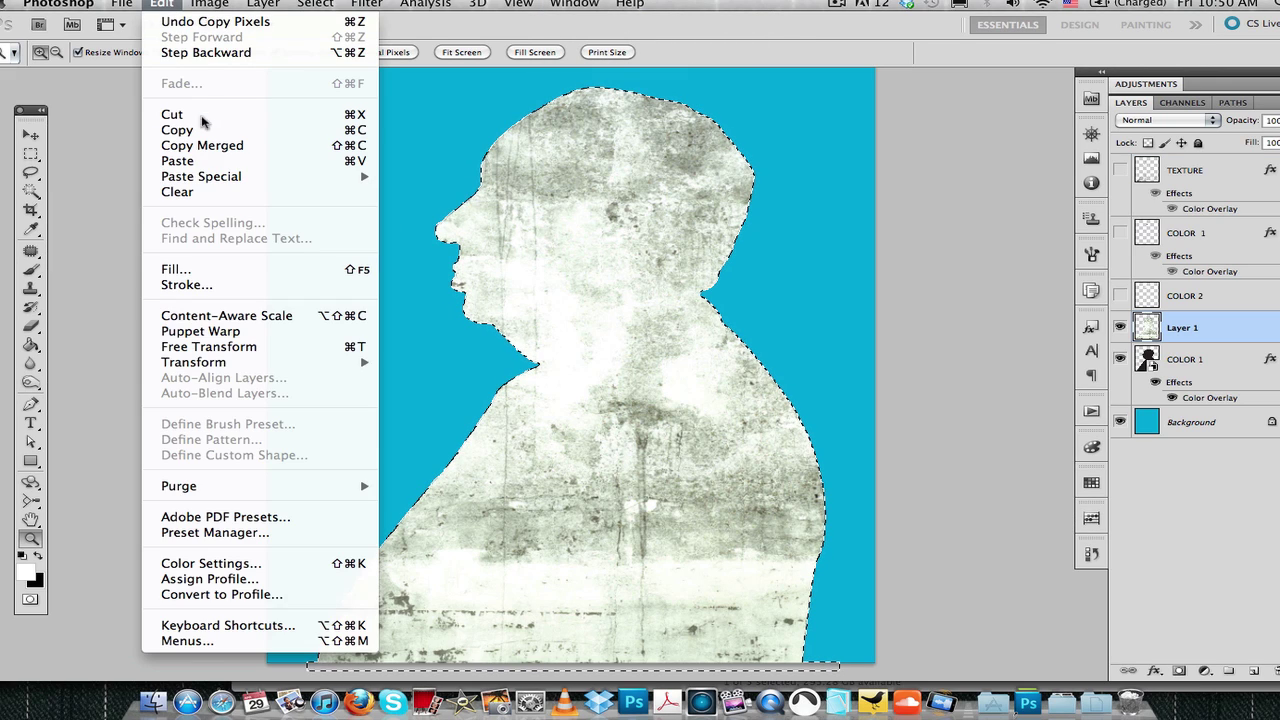
mouse_move(201, 176)
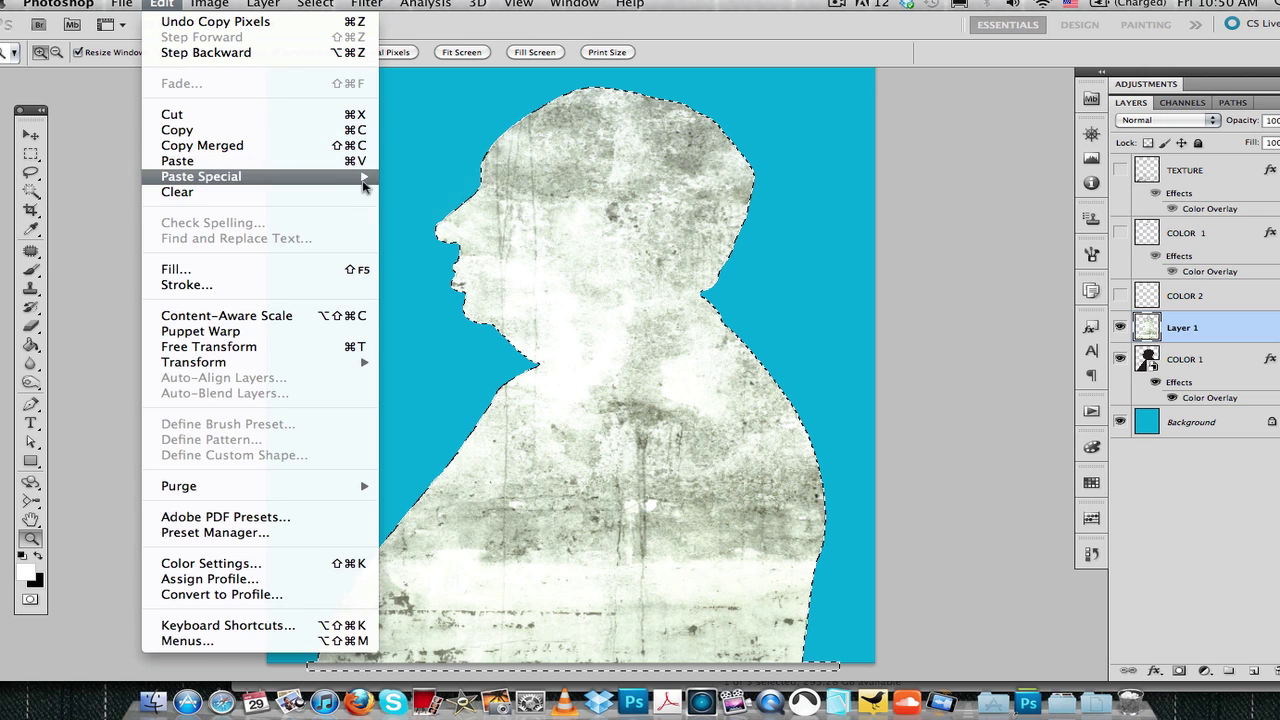
click(407, 178)
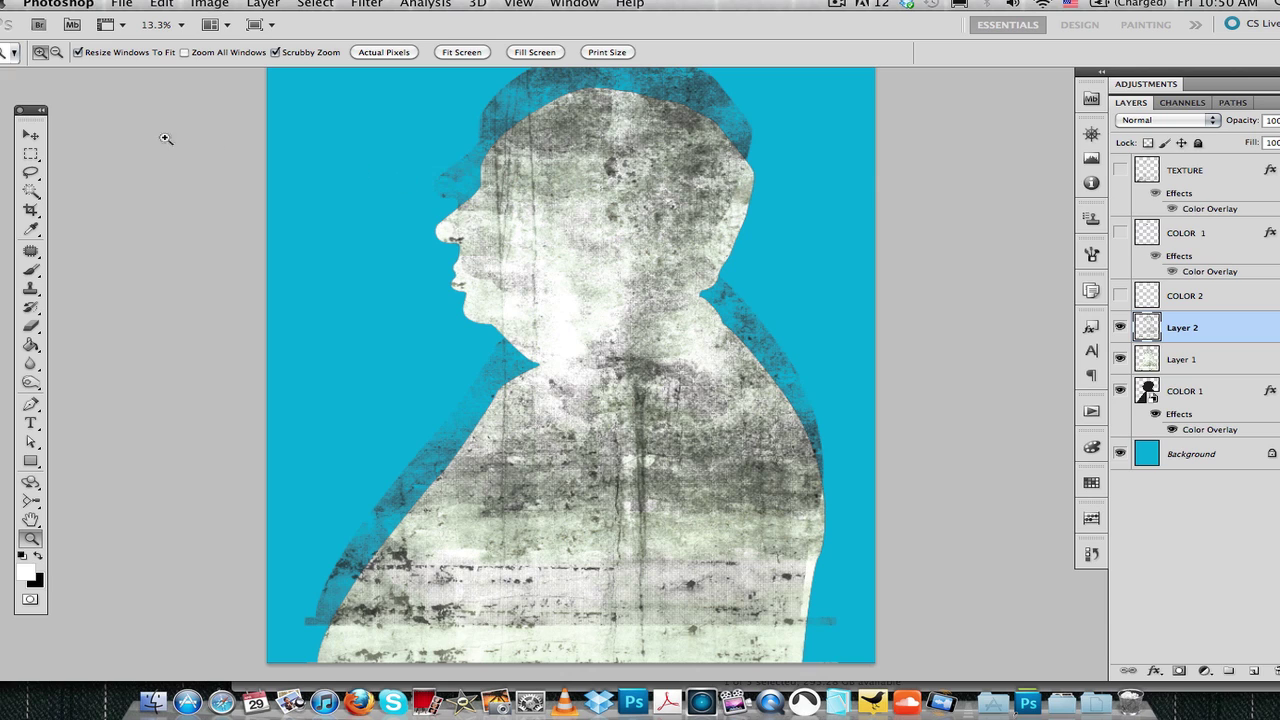
click(31, 138)
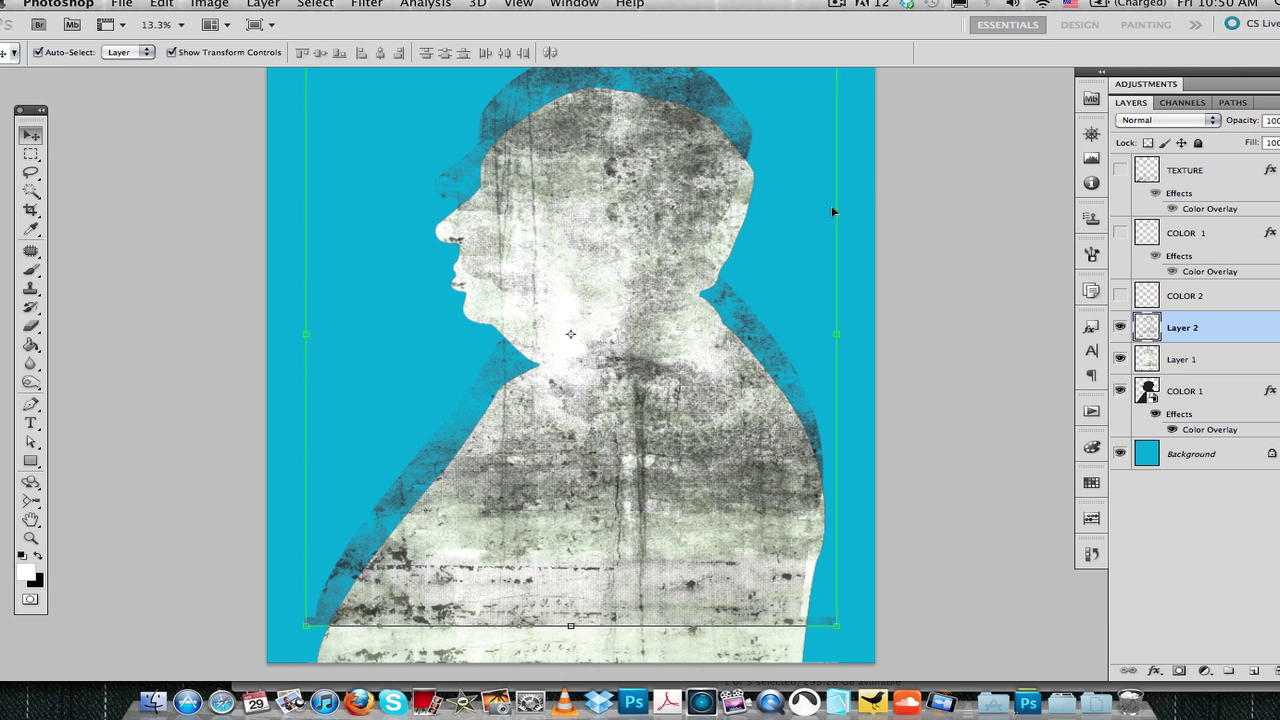
click(1120, 360)
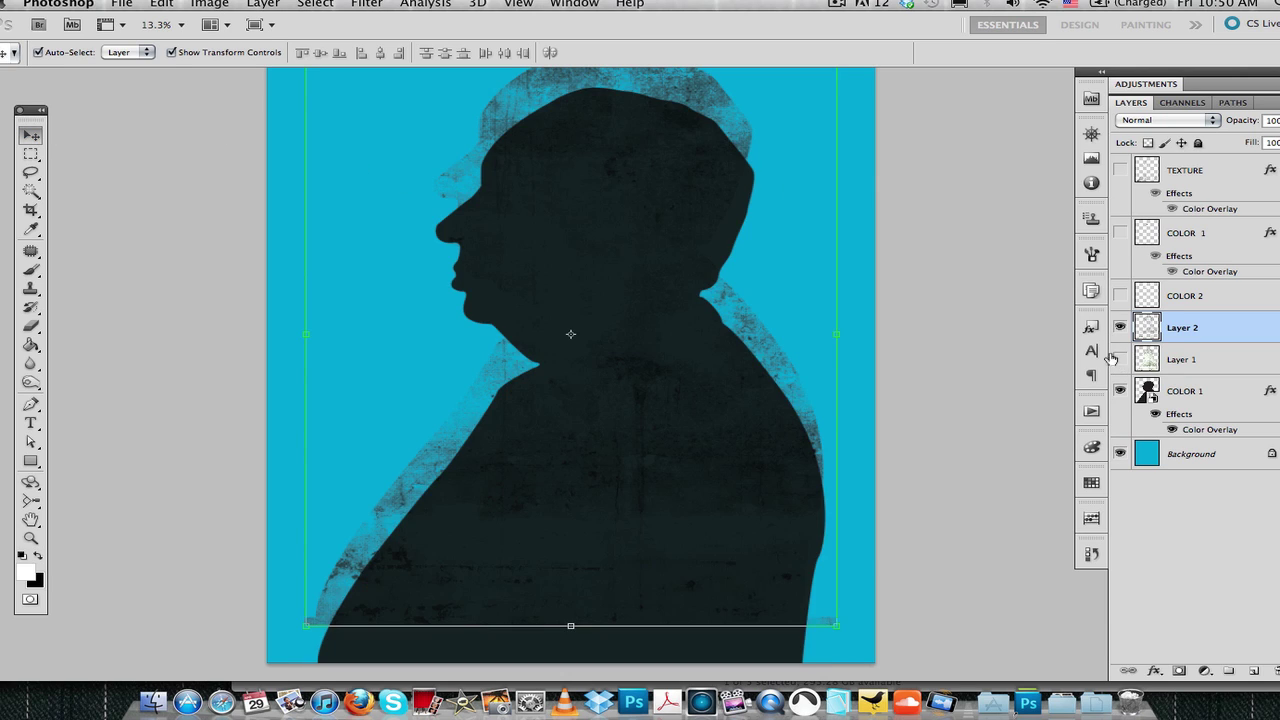
click(749, 142)
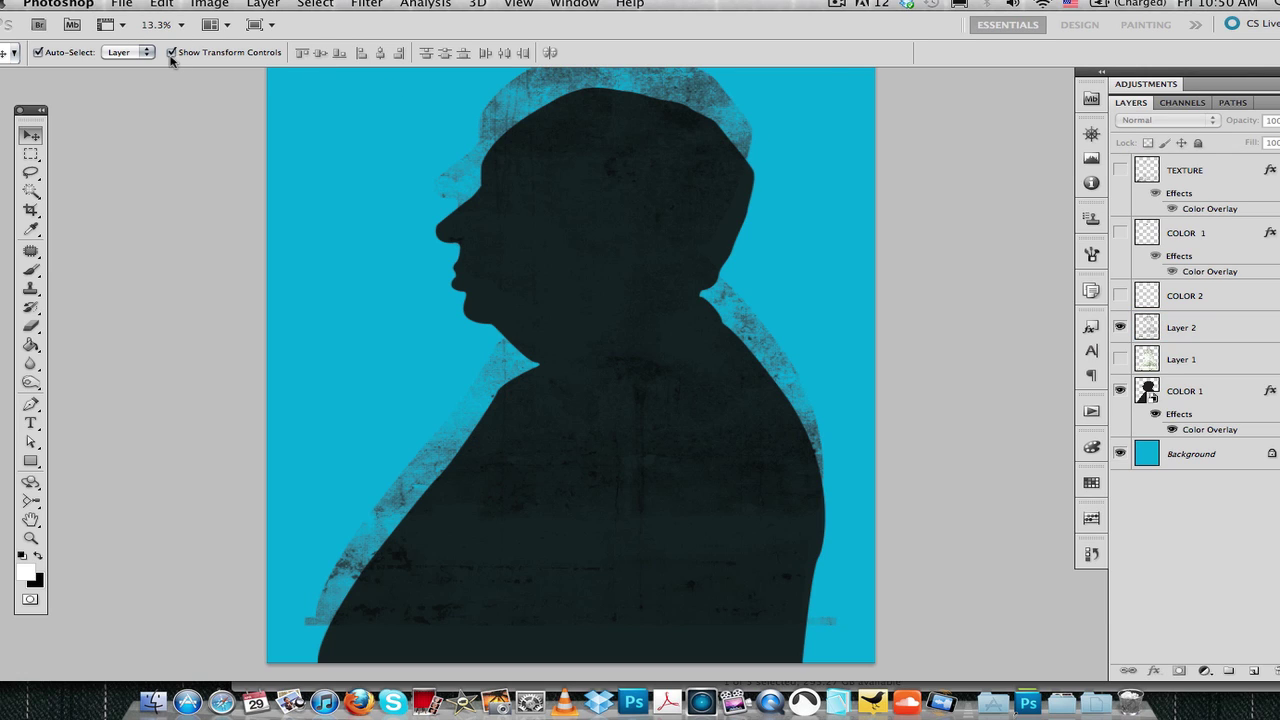
- Nudge Layer 2 down to line up with the silhouette and delete Layer 1
click(1217, 328)
drag(701, 105, 707, 133)
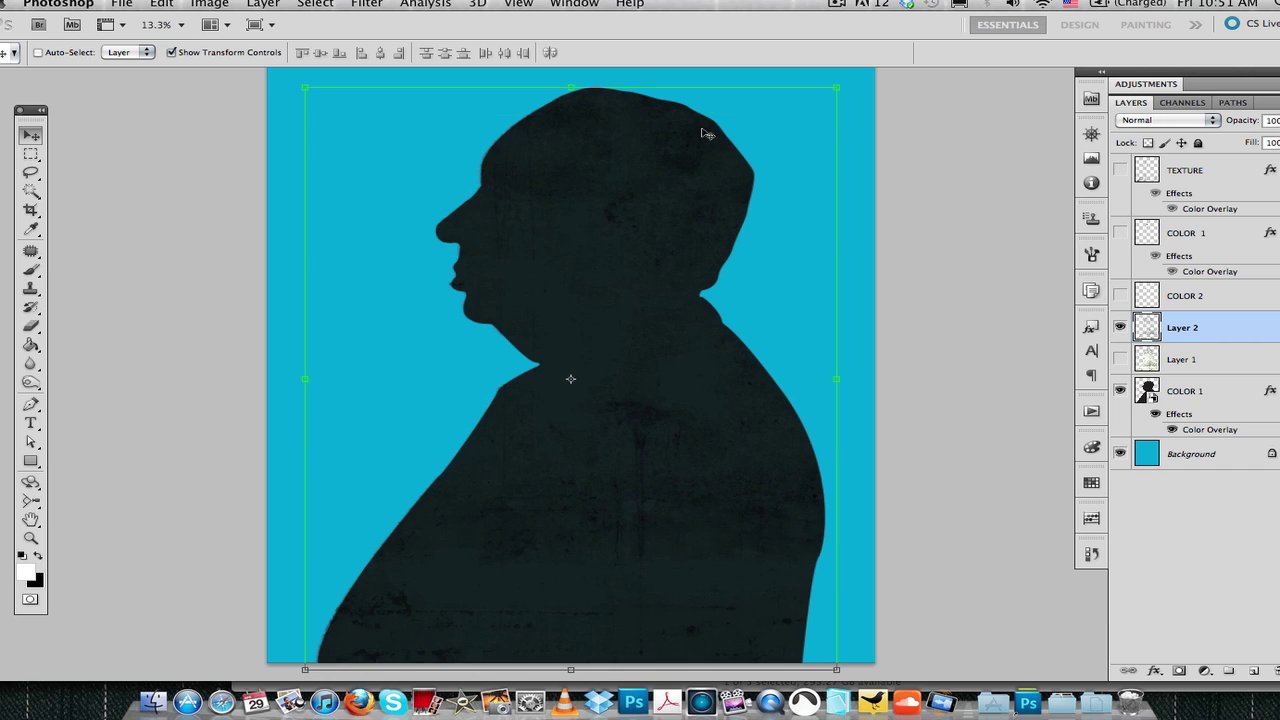
click(1184, 361)
key(BackSpace)
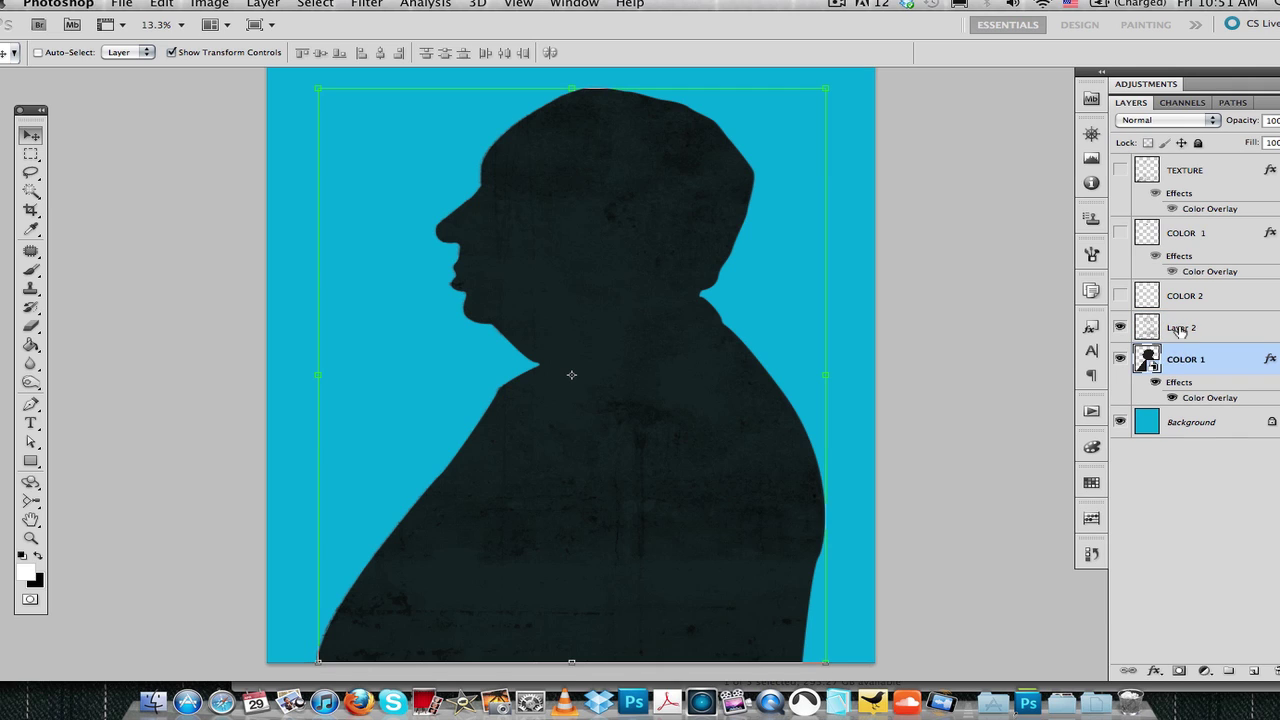
- Rename Layer 2 to TEXTURE
double_click(1180, 329)
key(shift)
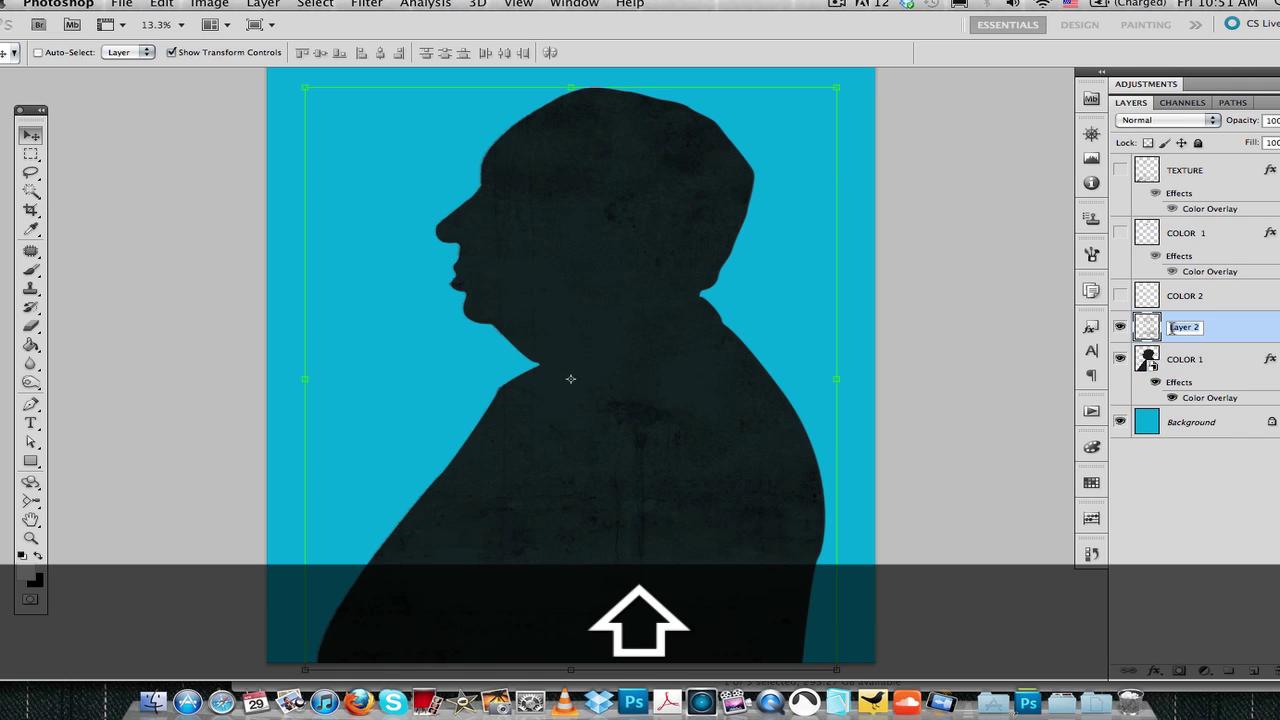
text(TEXTURE)
click(1187, 460)
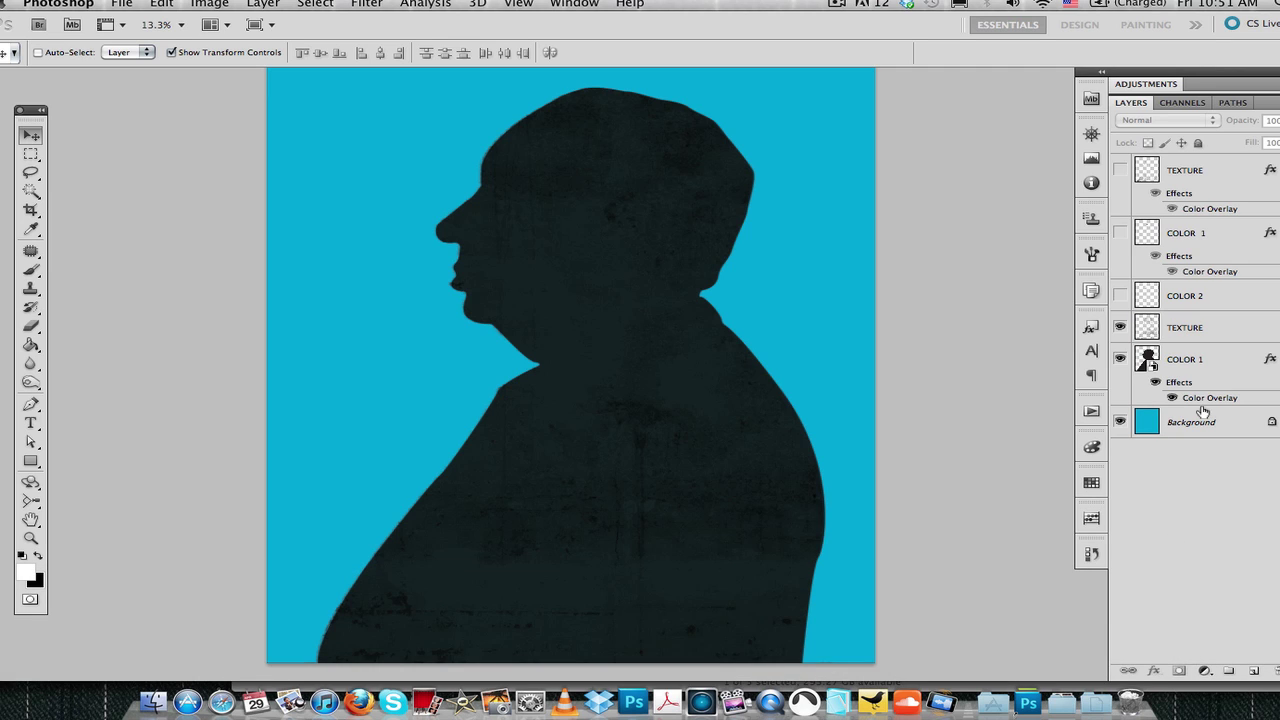
click(1199, 325)
- Give TEXTURE a Color Overlay sampled from the cyan background, then zoom into the silhouette's chest
click(1153, 671)
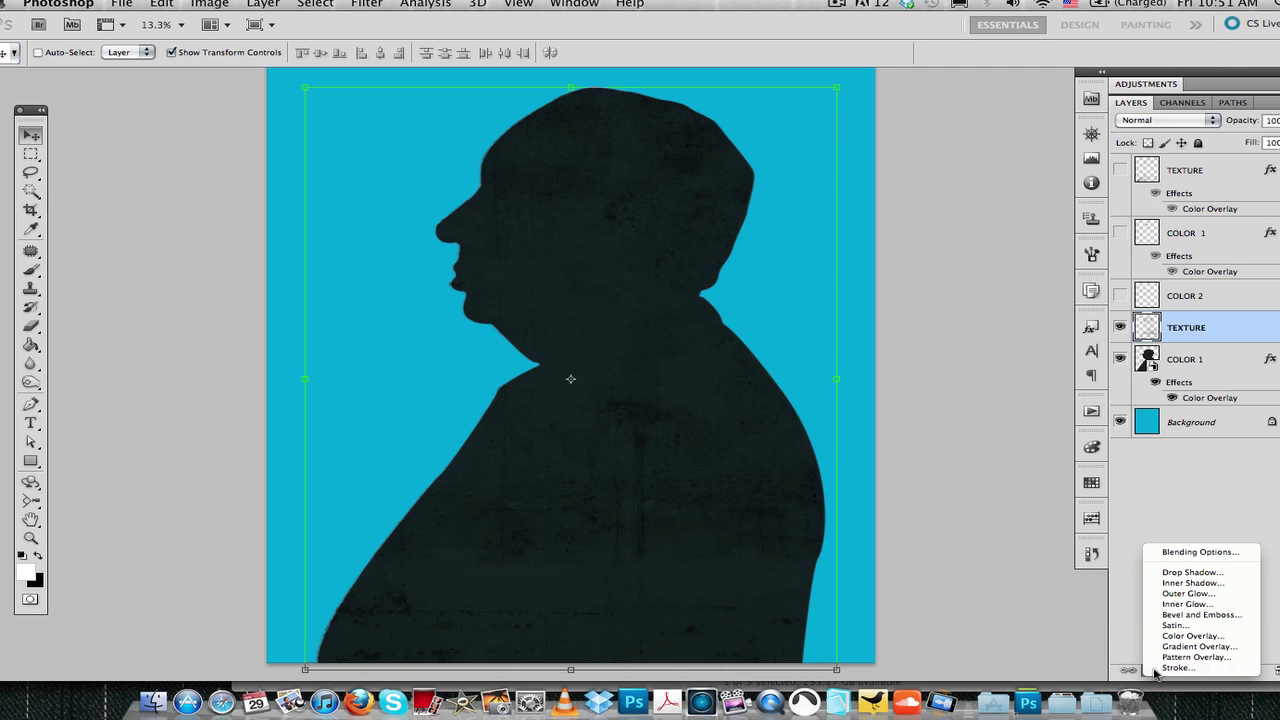
click(1168, 642)
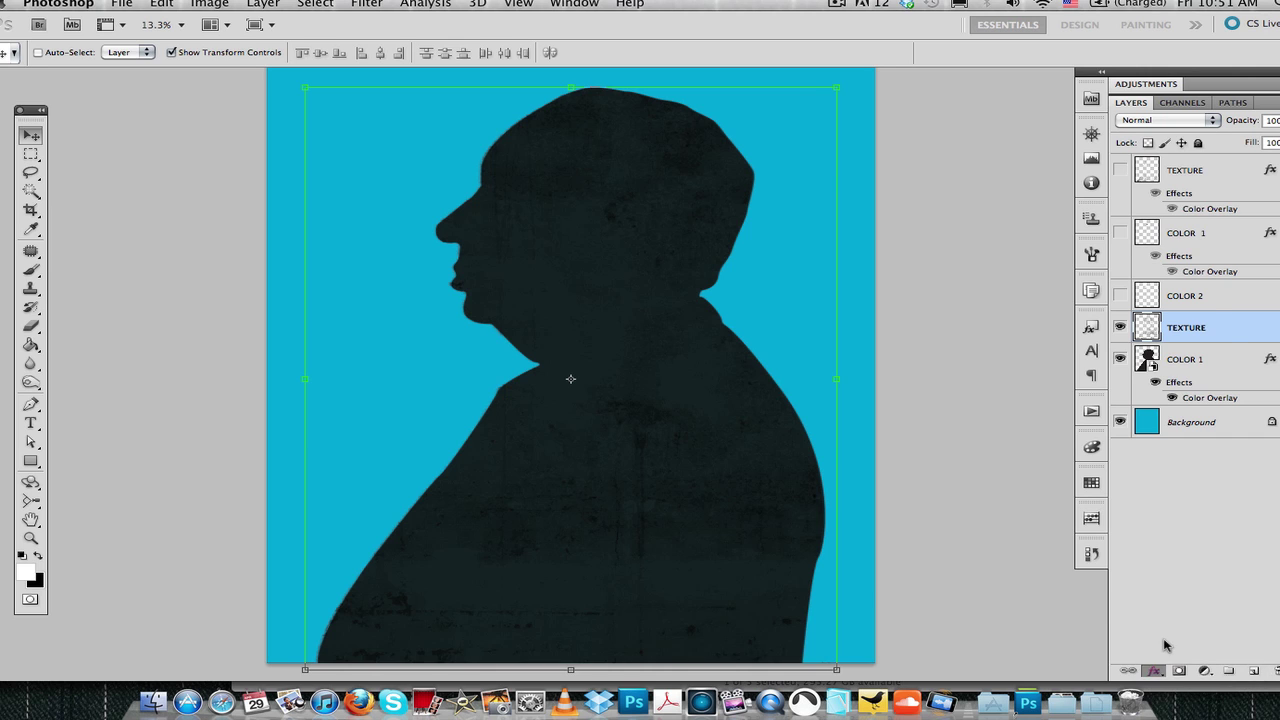
click(1102, 252)
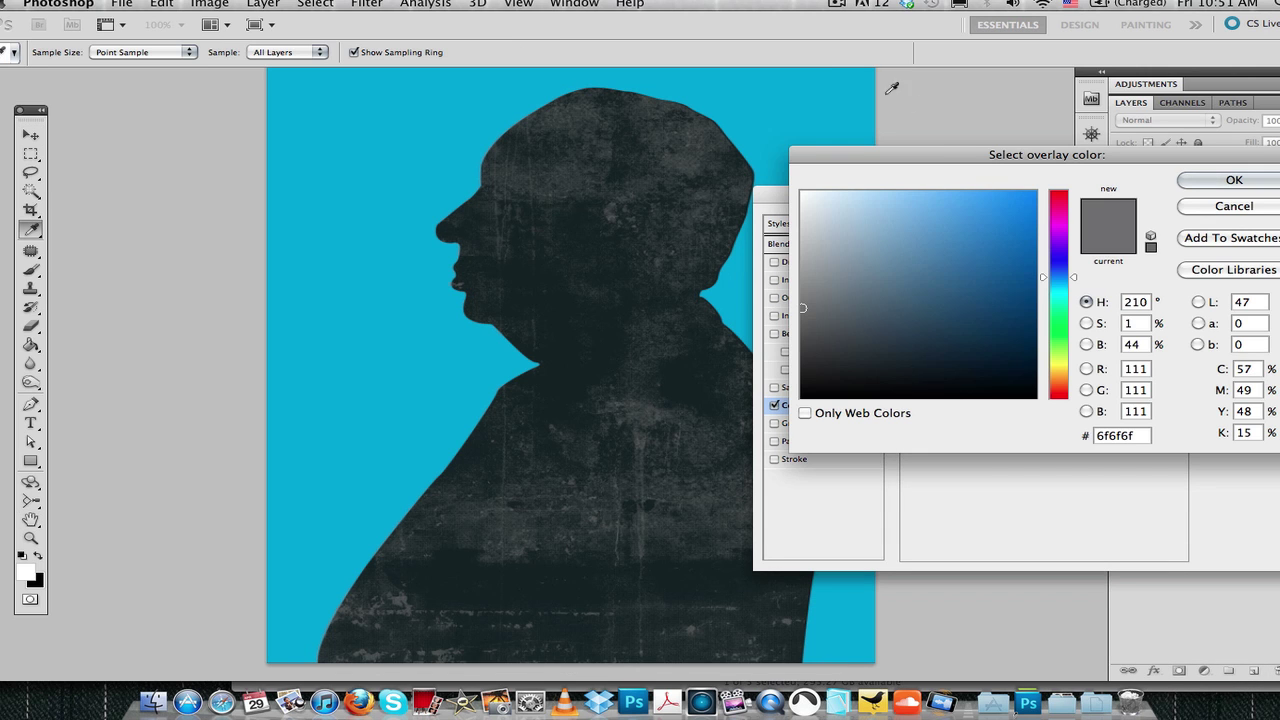
click(823, 83)
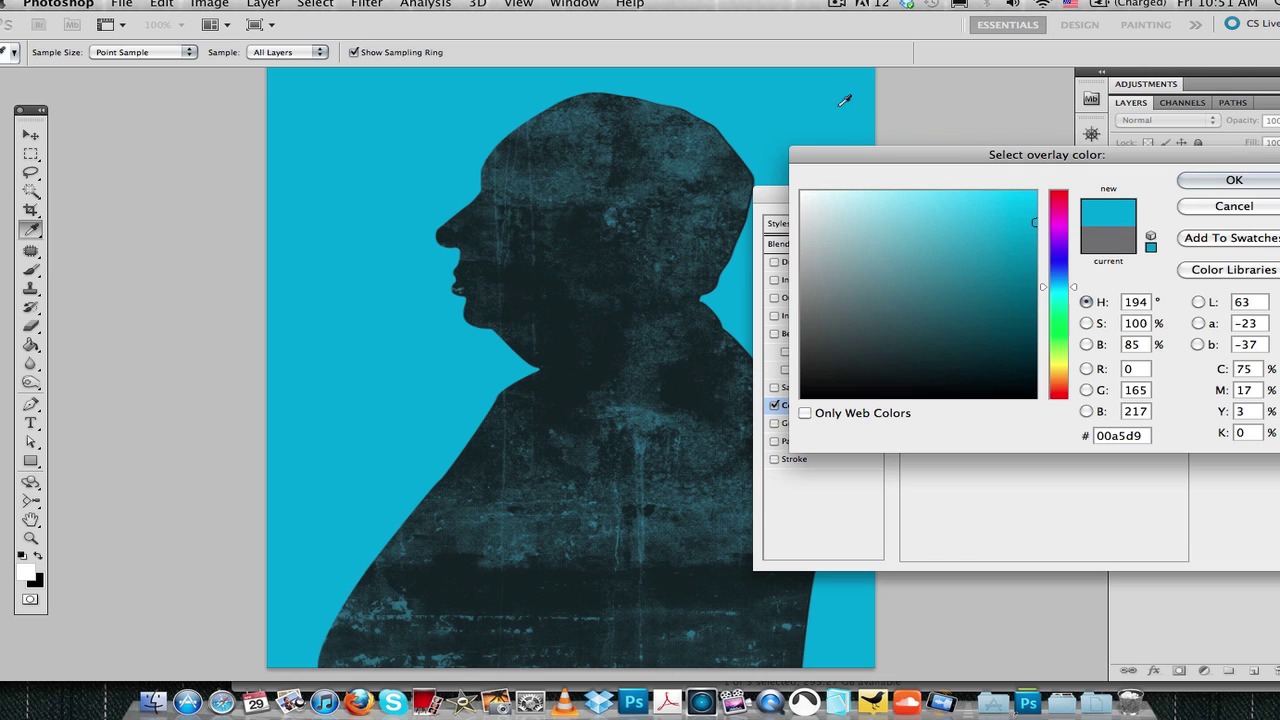
click(1226, 184)
click(1248, 223)
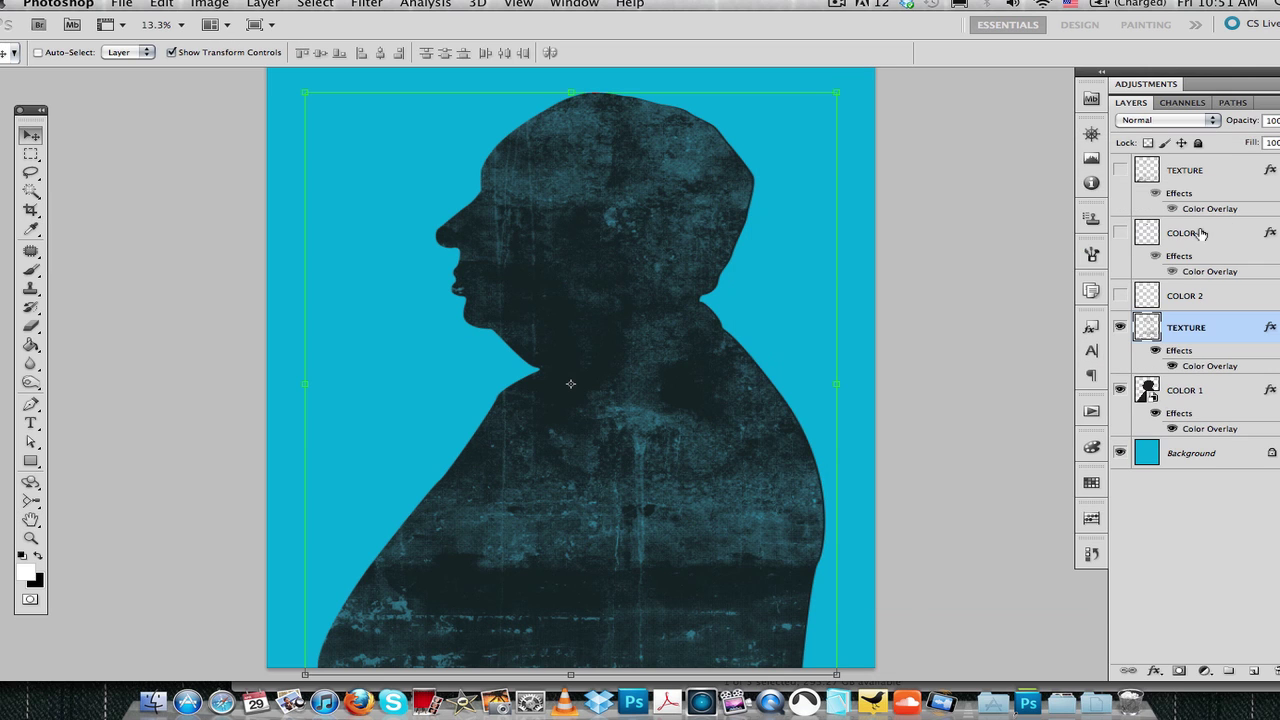
key(z)
mouse_move(662, 422)
mouse_down()
mouse_move(770, 278)
mouse_move(554, 169)
mouse_move(791, 606)
mouse_move(577, 317)
mouse_move(666, 477)
mouse_move(500, 129)
mouse_up()
drag(691, 464, 491, 123)
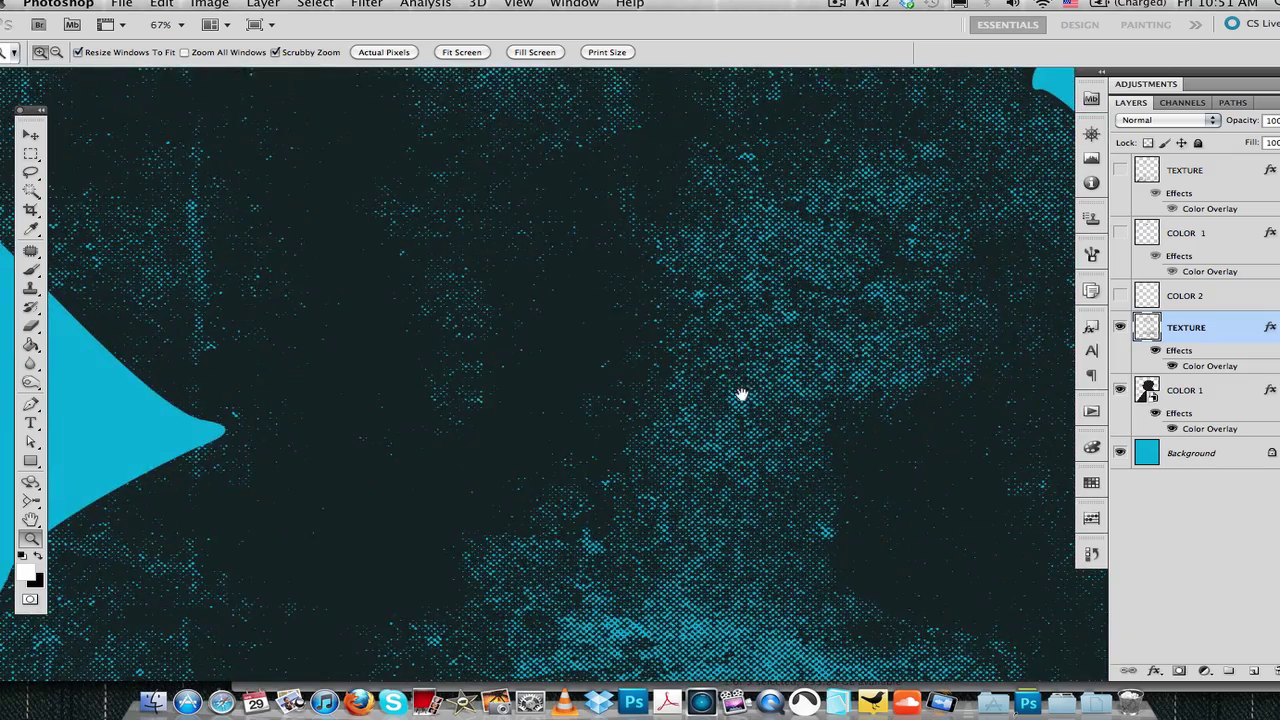
drag(747, 400, 437, 574)
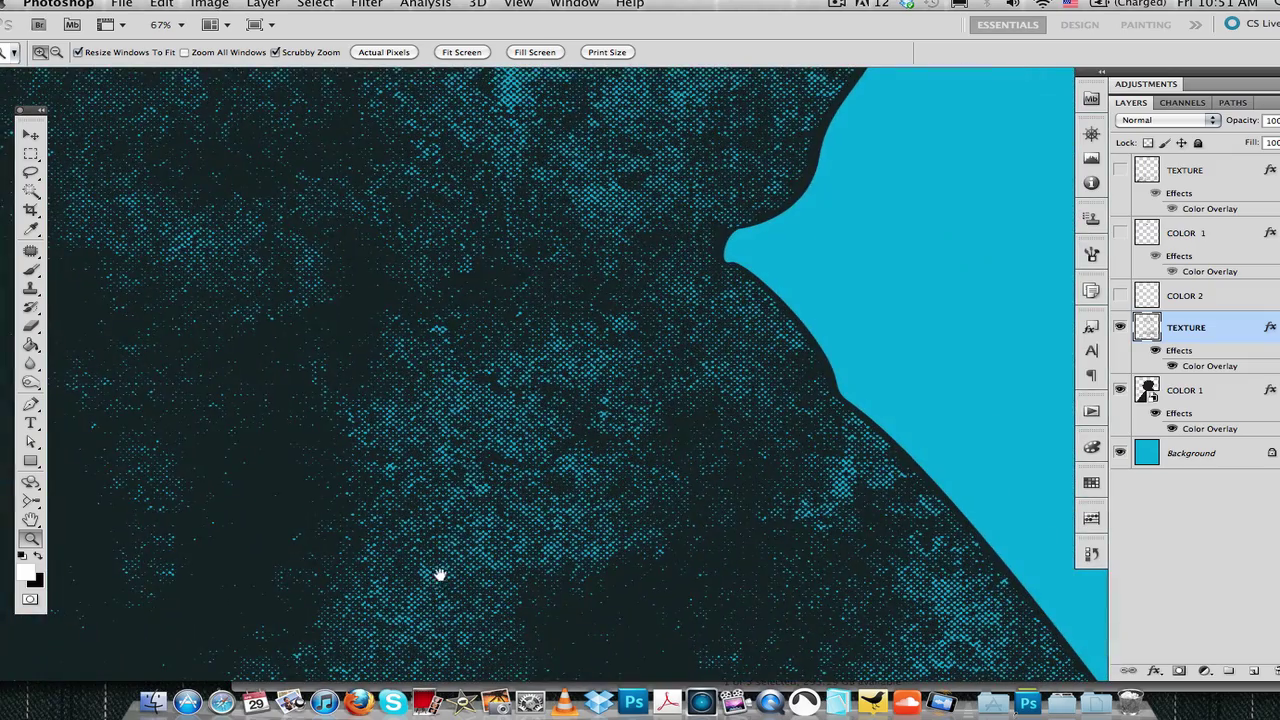
click(31, 134)
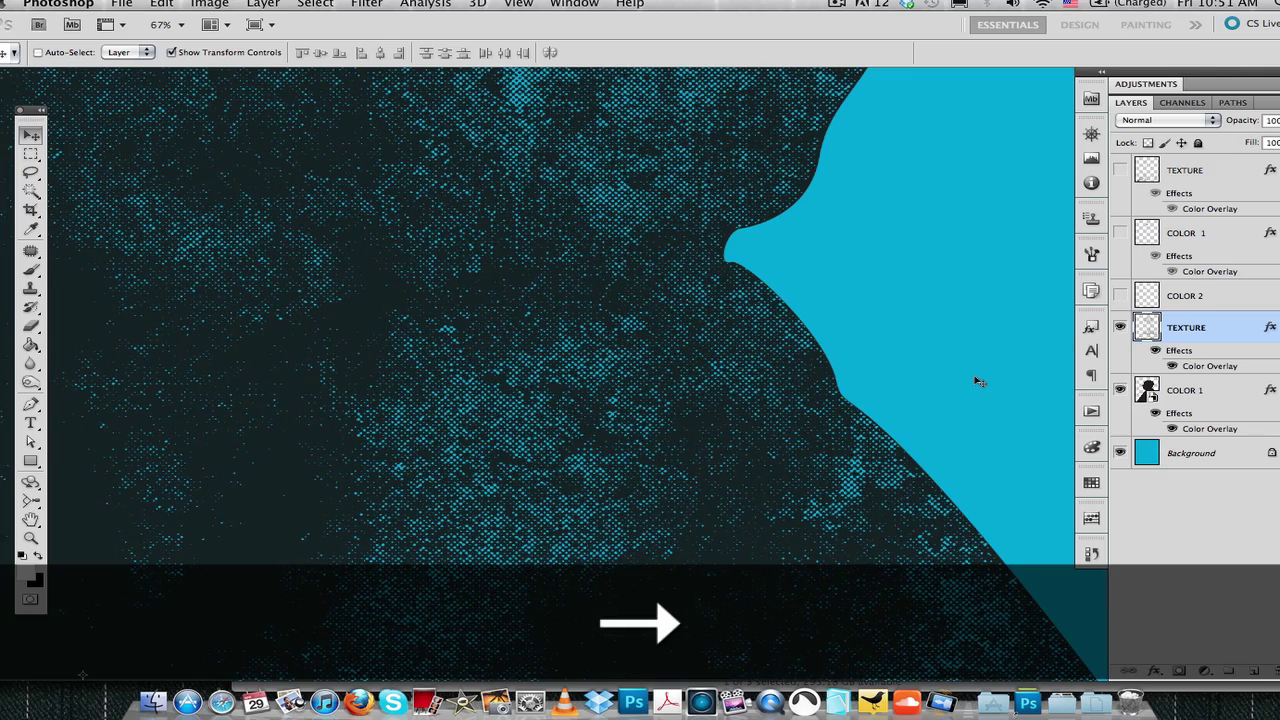
key(z)
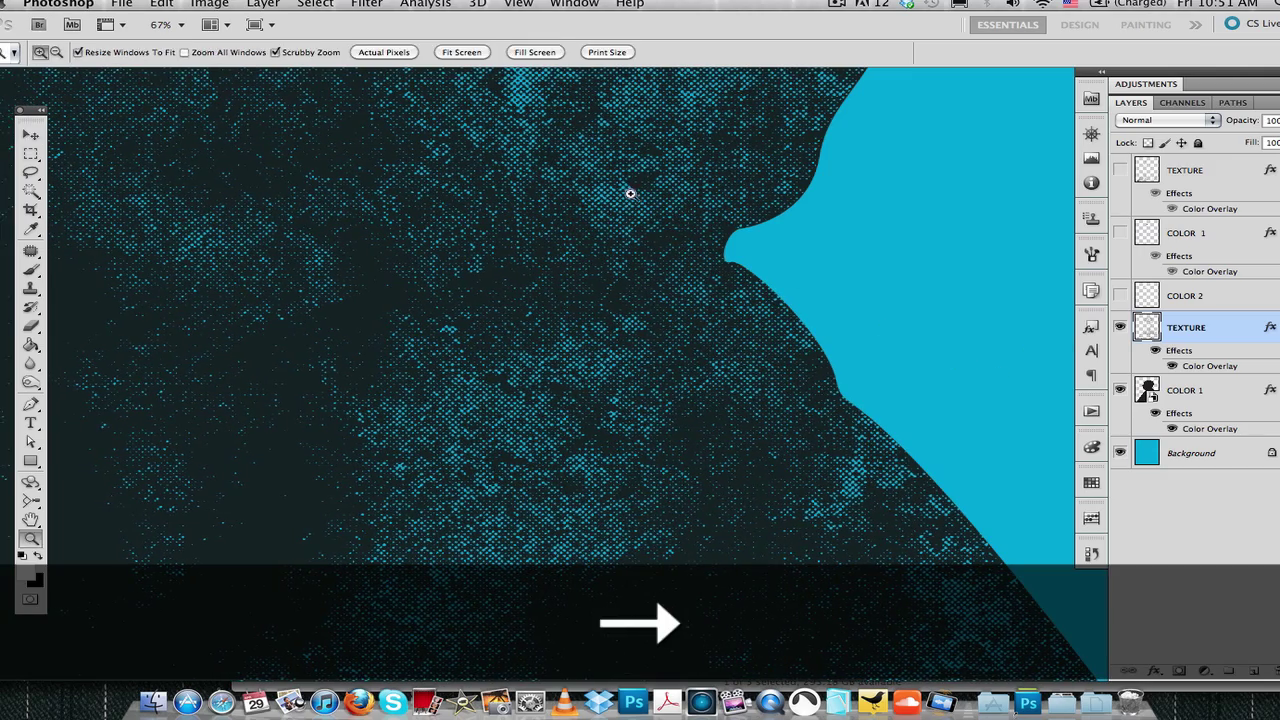
drag(626, 194, 516, 373)
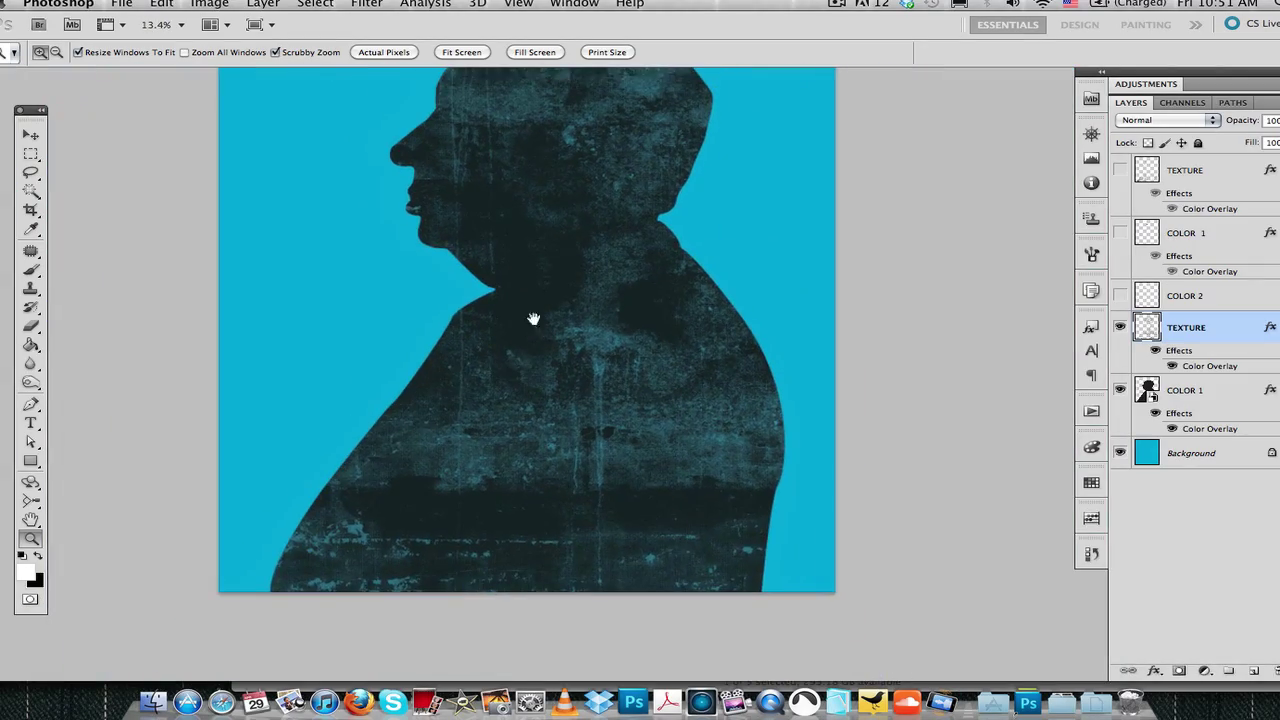
drag(516, 373, 586, 294)
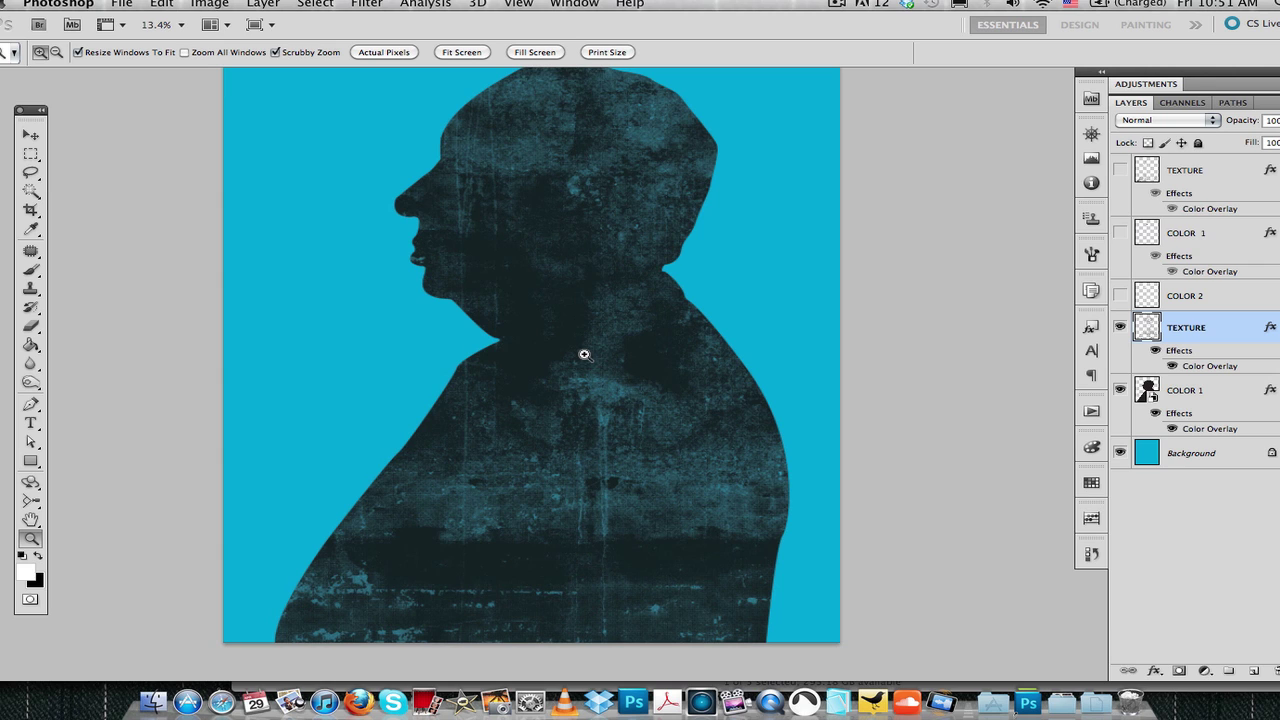
drag(747, 275, 757, 297)
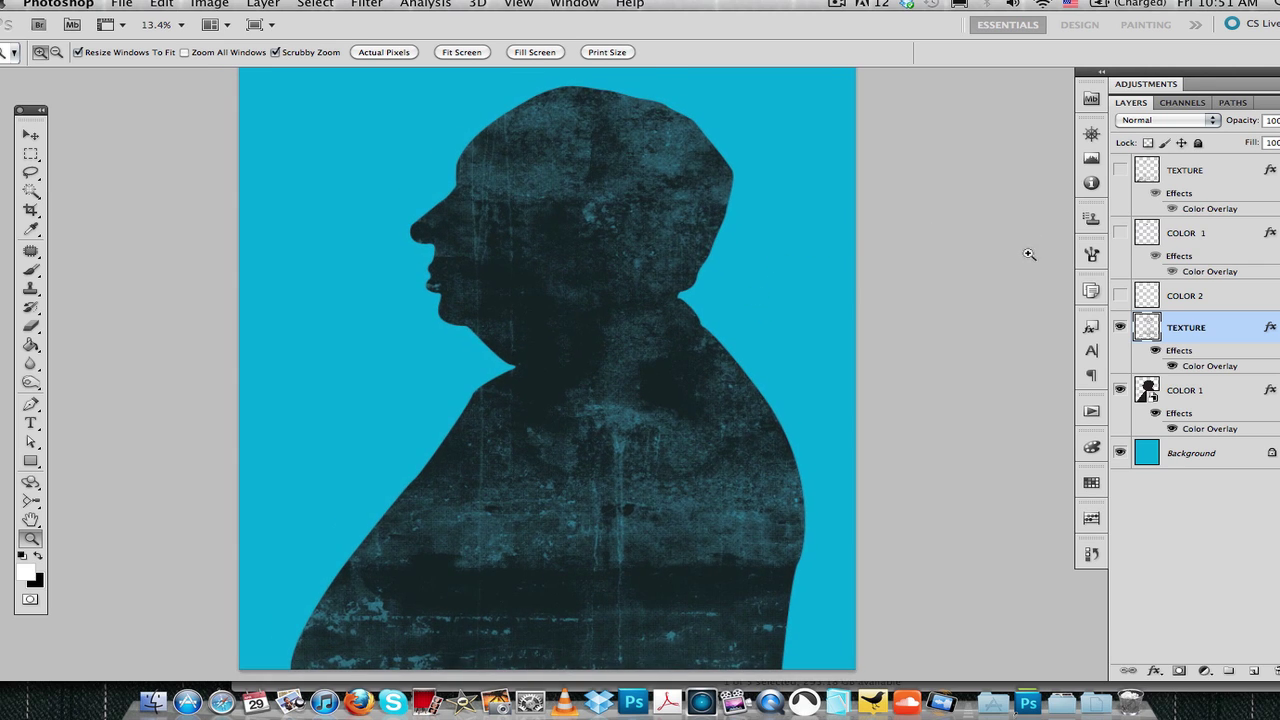